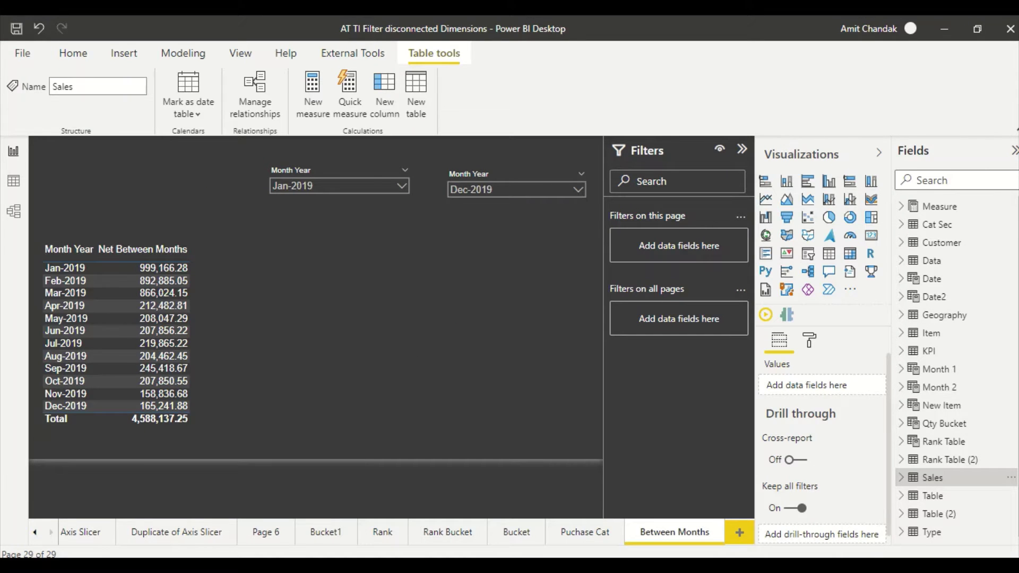
{"action": "left_click", "coordinate": [741, 533]}
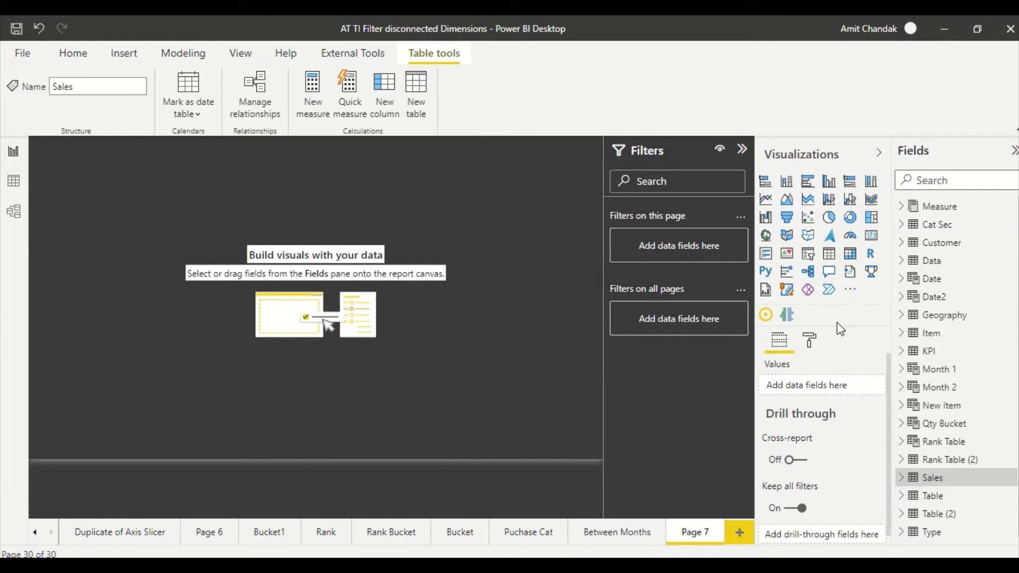
{"action": "left_click", "coordinate": [932, 320]}
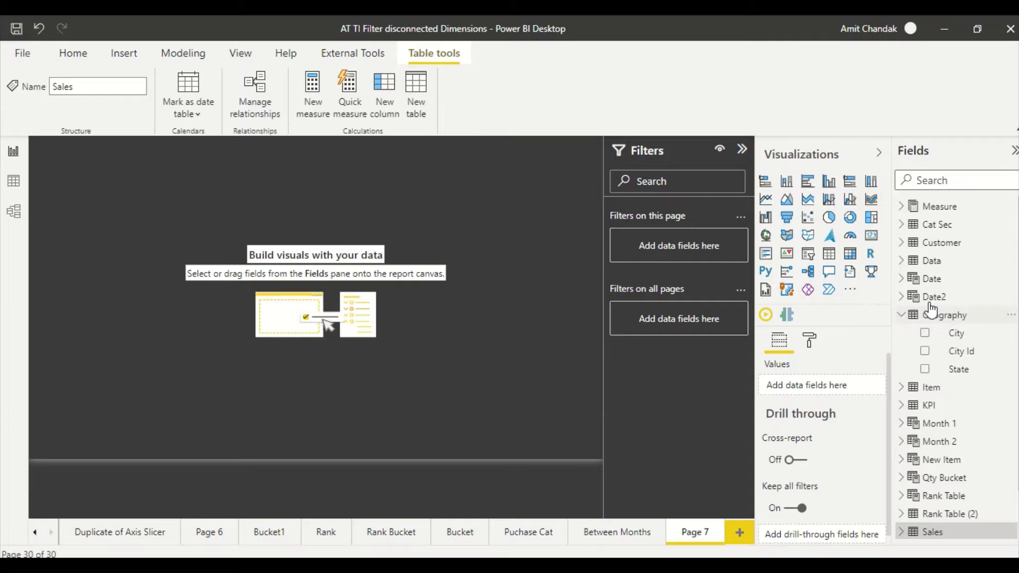
{"action": "left_click", "coordinate": [905, 243]}
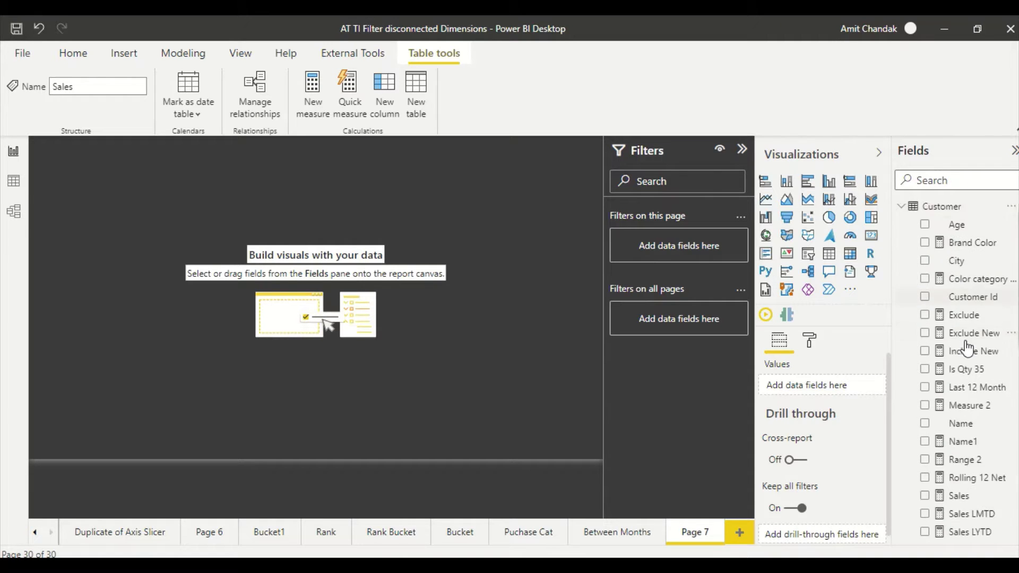
{"action": "scroll", "coordinate": [967, 347], "scroll_direction": "down", "scroll_amount": 5}
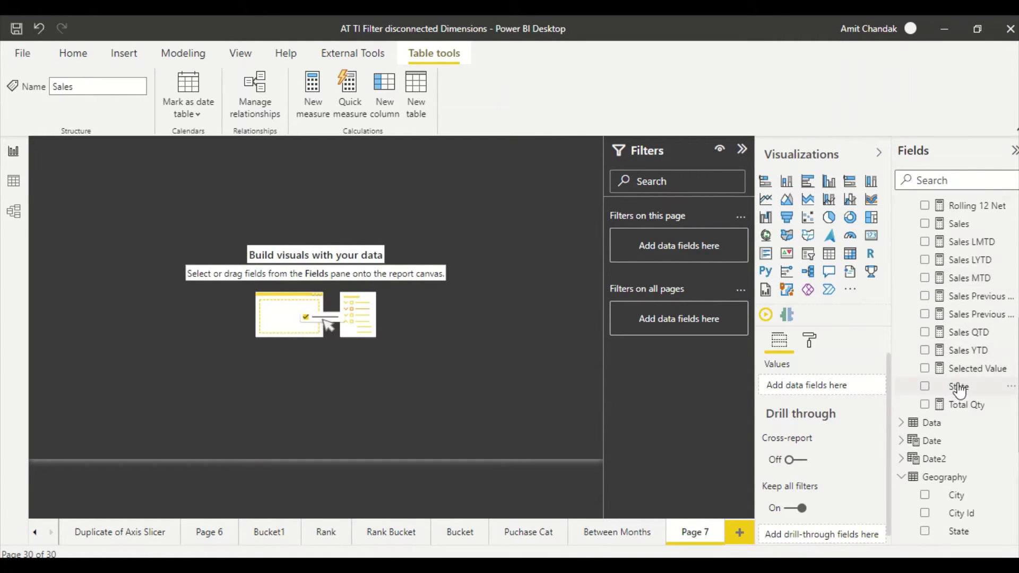
{"action": "scroll", "coordinate": [959, 390], "scroll_direction": "up", "scroll_amount": 5}
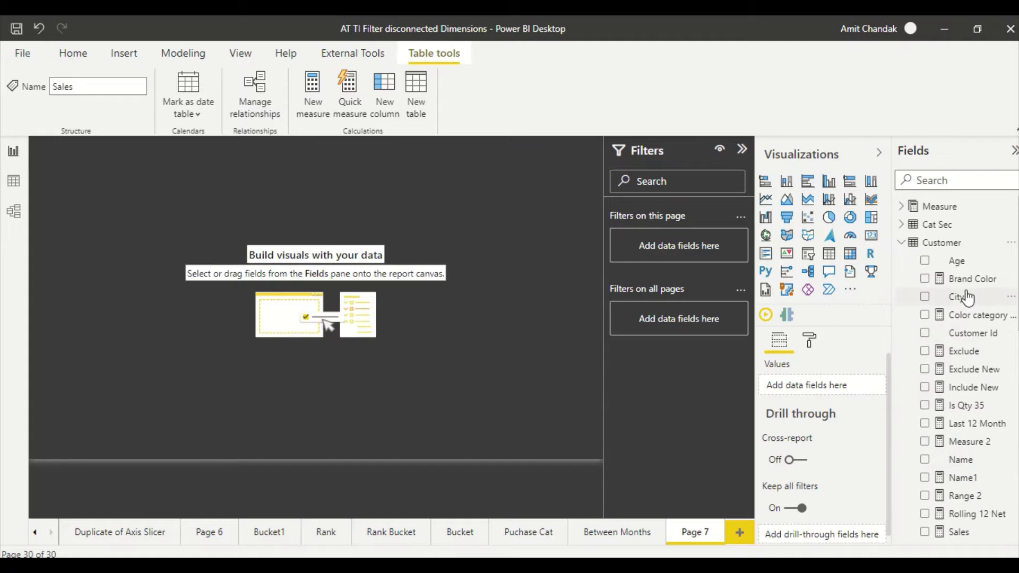
{"action": "left_click", "coordinate": [12, 186]}
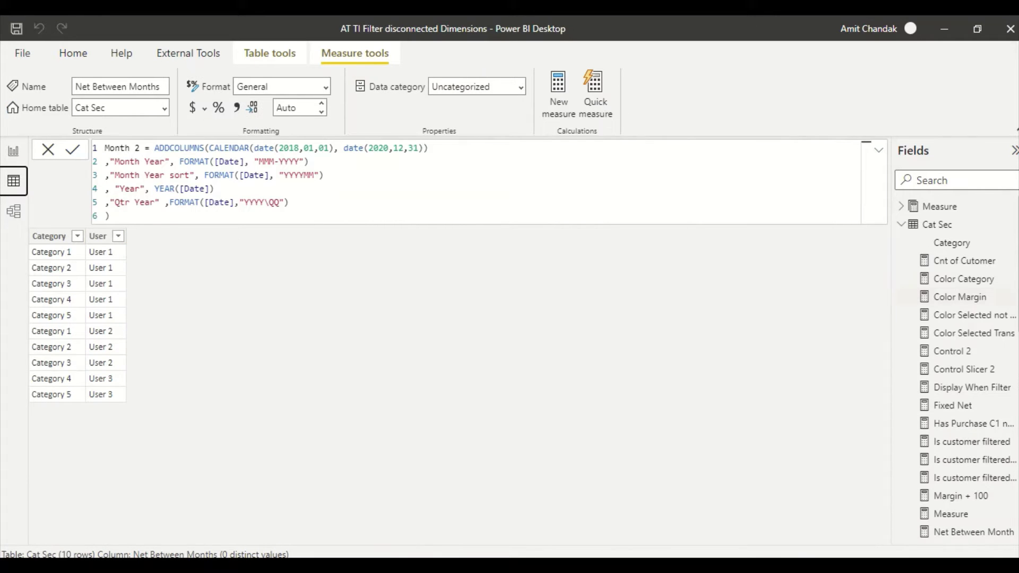
{"action": "left_click", "coordinate": [901, 225]}
{"action": "left_click", "coordinate": [940, 242]}
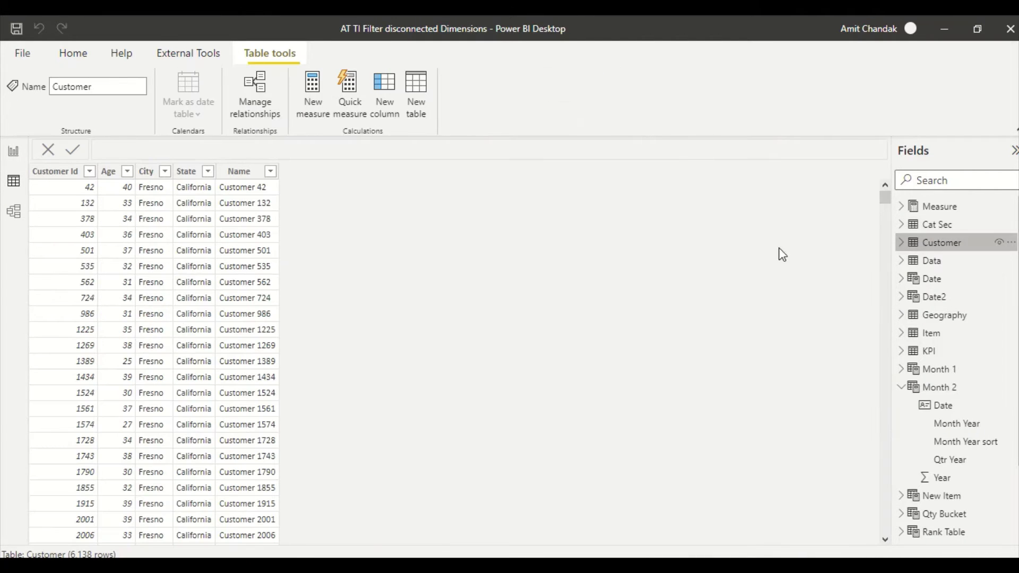
{"action": "left_click", "coordinate": [13, 151]}
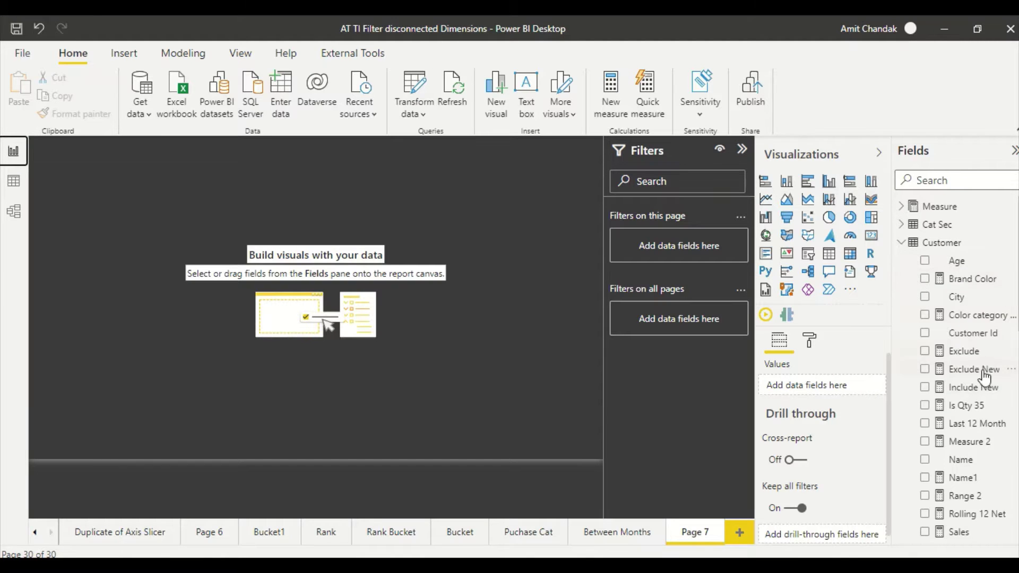
{"action": "scroll", "coordinate": [979, 407], "scroll_direction": "down", "scroll_amount": 1}
{"action": "scroll", "coordinate": [979, 407], "scroll_direction": "down", "scroll_amount": 4}
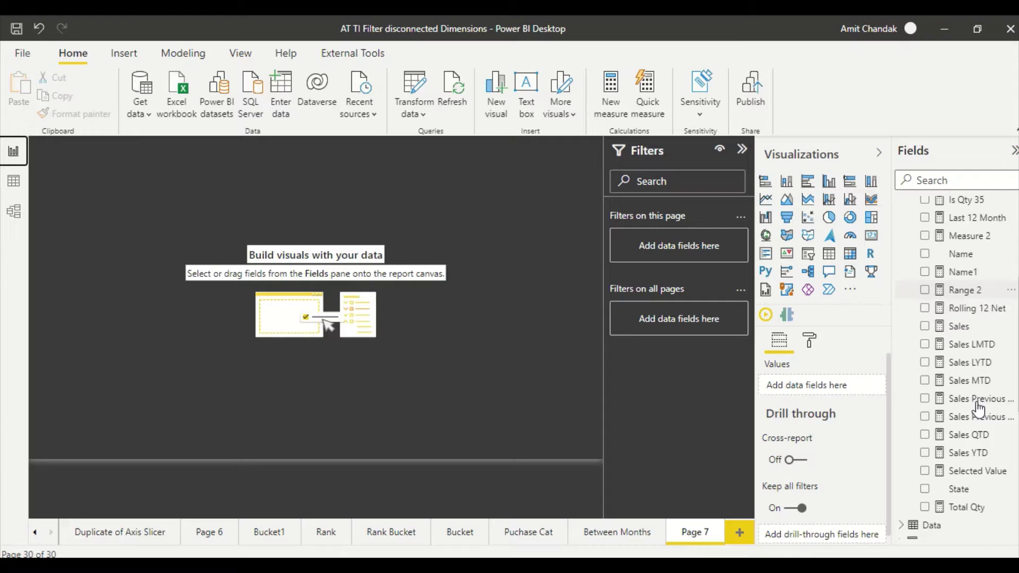
{"action": "scroll", "coordinate": [979, 406], "scroll_direction": "up", "scroll_amount": 3}
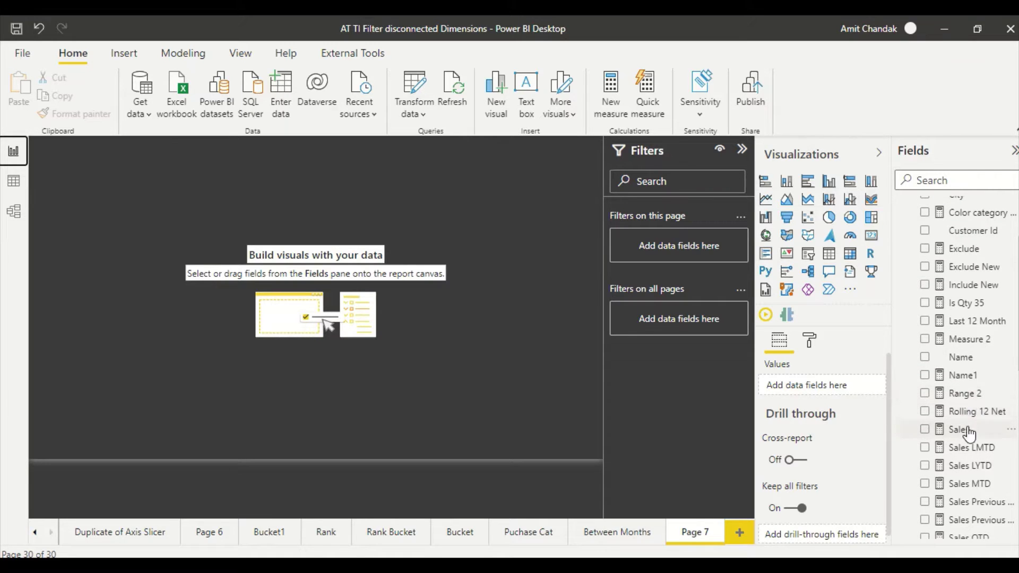
Add a customer Name visual, enlarge it and convert it into a slicer.
{"action": "left_click_drag", "start_coordinate": [967, 357], "coordinate": [534, 178]}
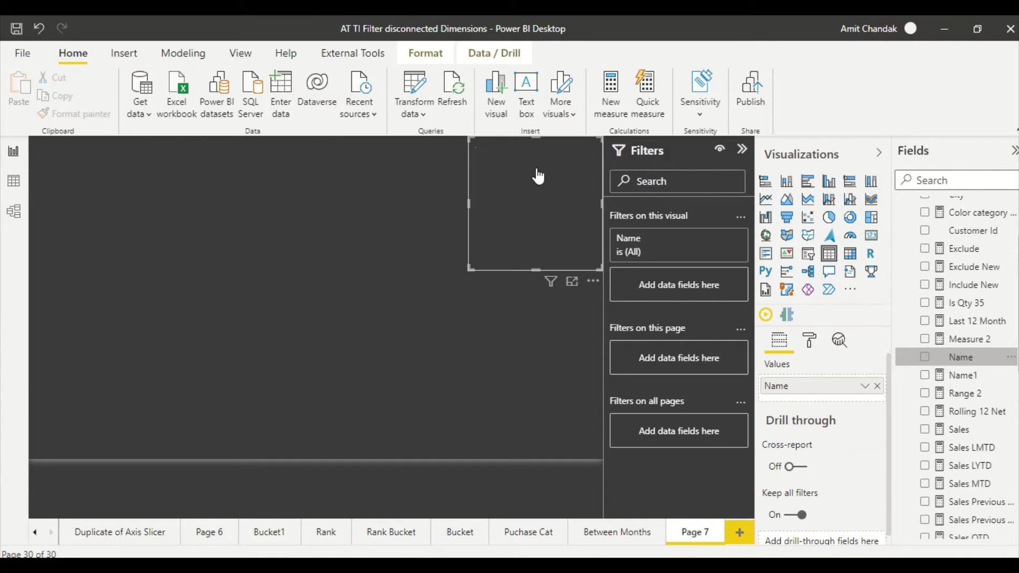
{"action": "left_click_drag", "start_coordinate": [470, 270], "coordinate": [453, 457]}
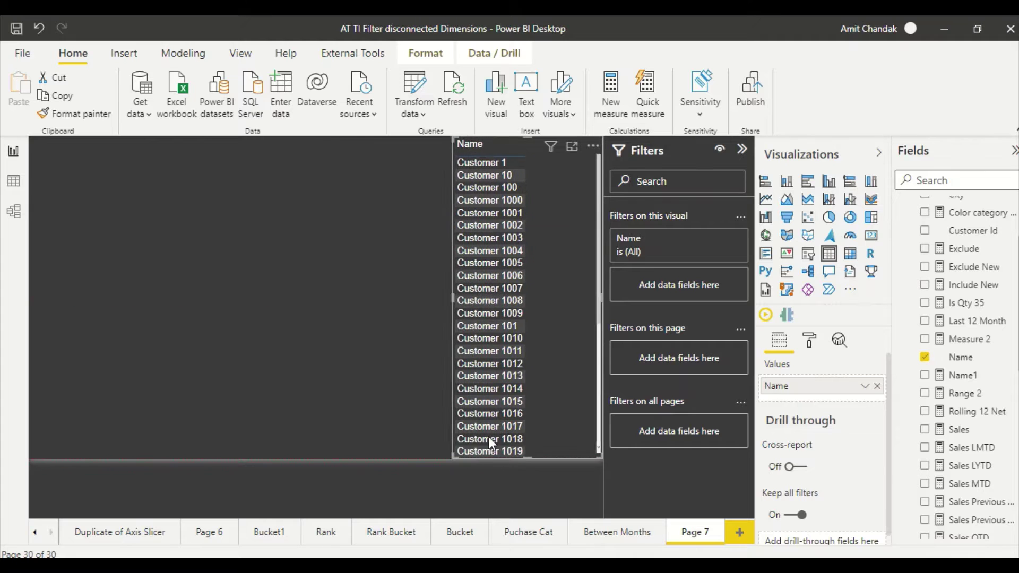
{"action": "left_click", "coordinate": [807, 254]}
{"action": "scroll", "coordinate": [929, 374], "scroll_direction": "up", "scroll_amount": 3}
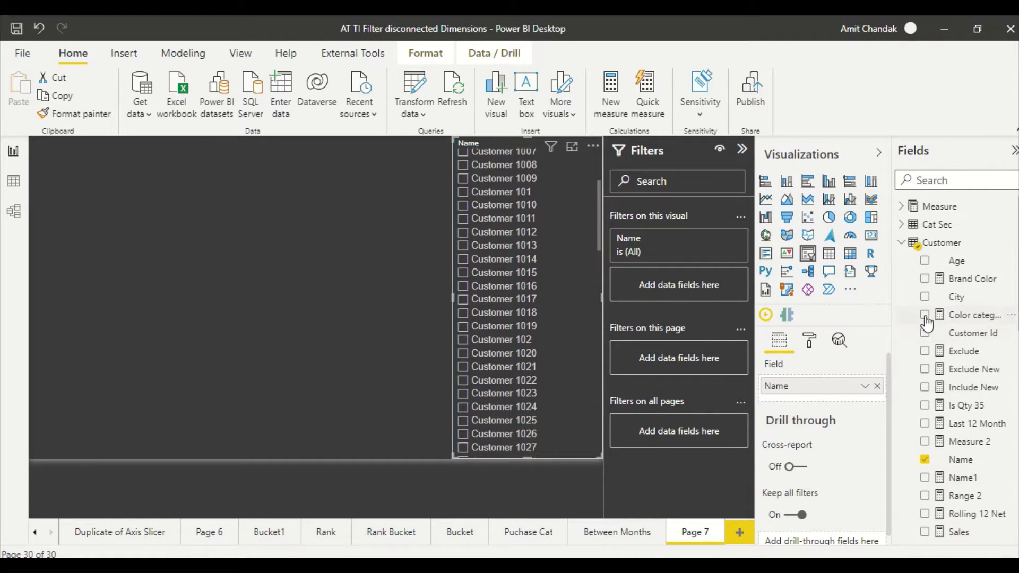
{"action": "left_click", "coordinate": [900, 242]}
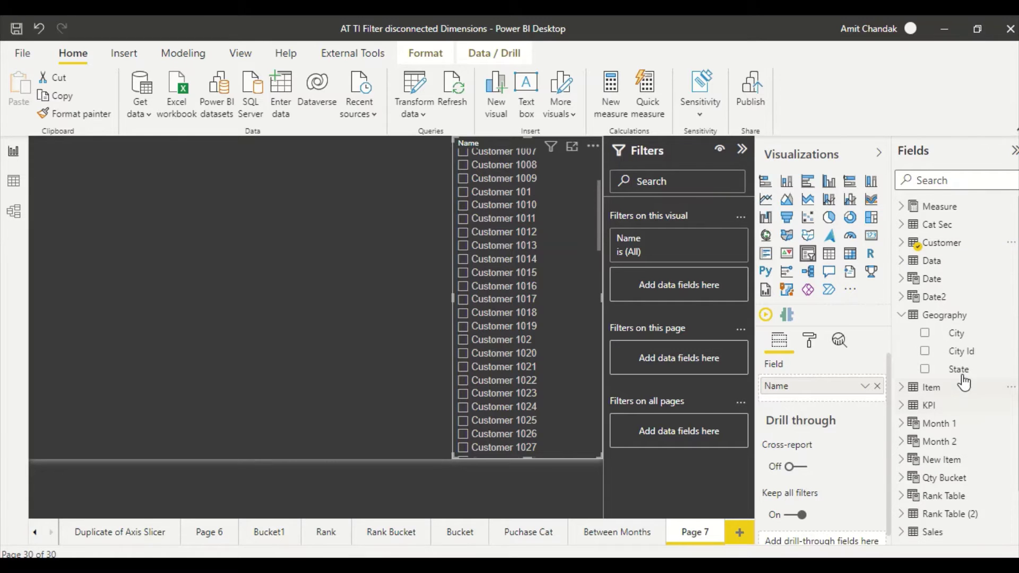
Add a Geography City slicer and test it with Atlanta, briefly adding then removing State.
{"action": "left_click_drag", "start_coordinate": [955, 335], "coordinate": [368, 156]}
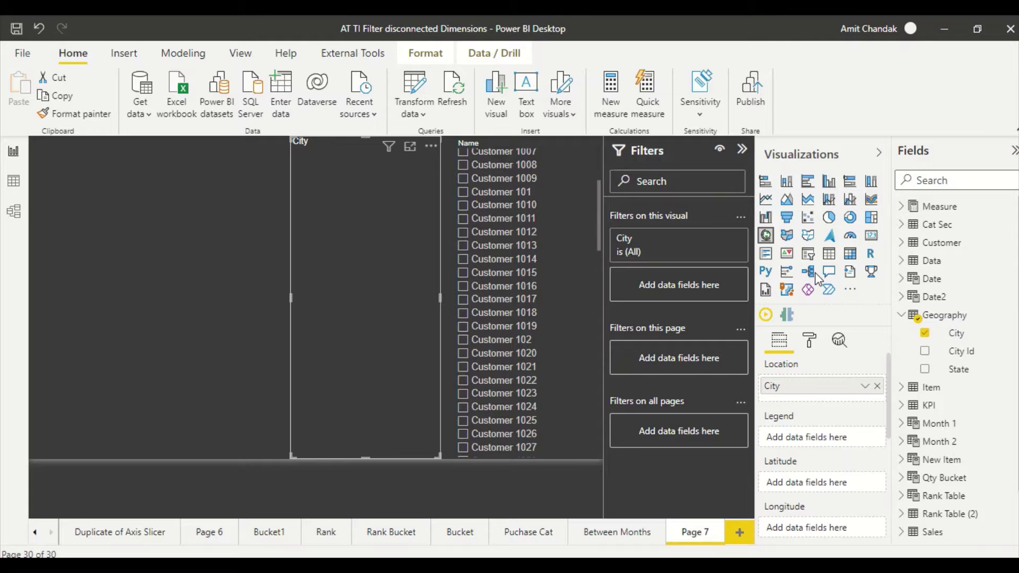
{"action": "left_click", "coordinate": [808, 254]}
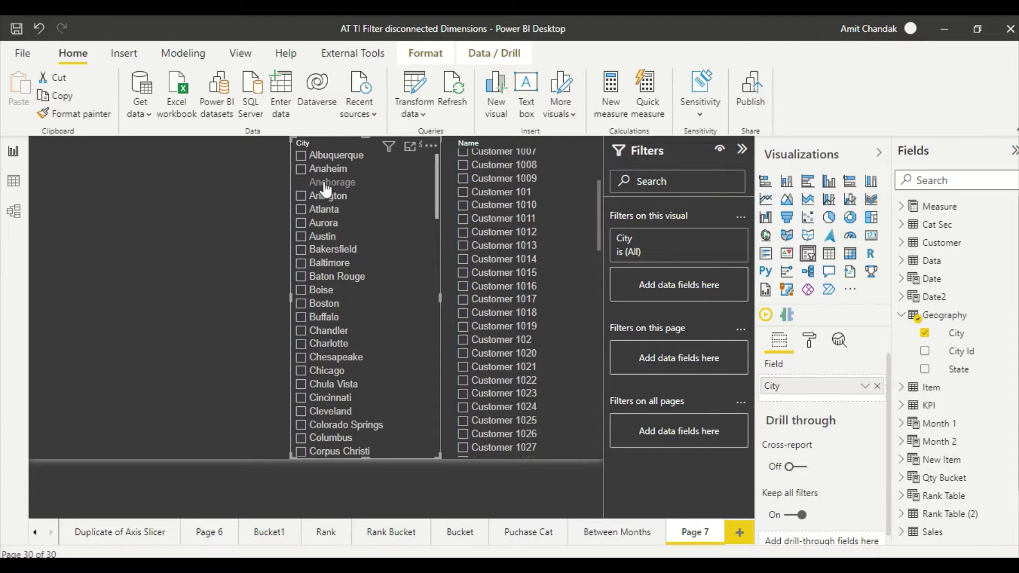
{"action": "left_click", "coordinate": [325, 209]}
{"action": "left_click", "coordinate": [320, 225]}
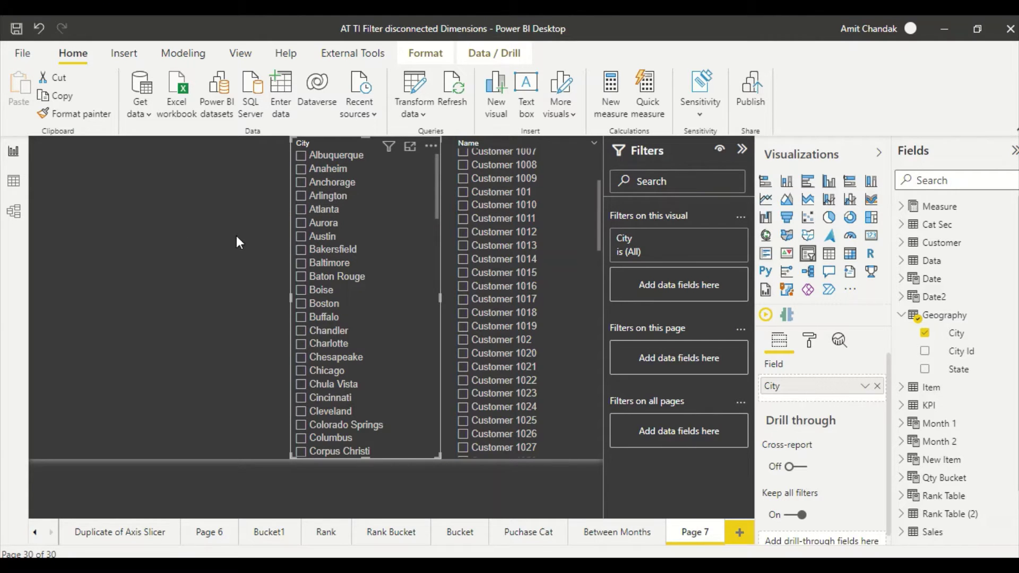
{"action": "left_click", "coordinate": [953, 370]}
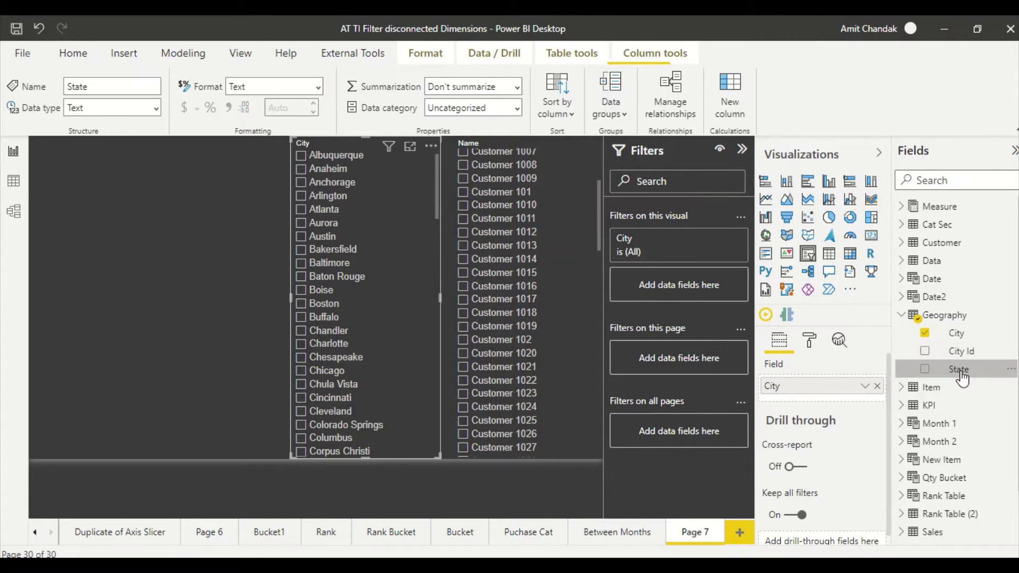
{"action": "left_click", "coordinate": [926, 371]}
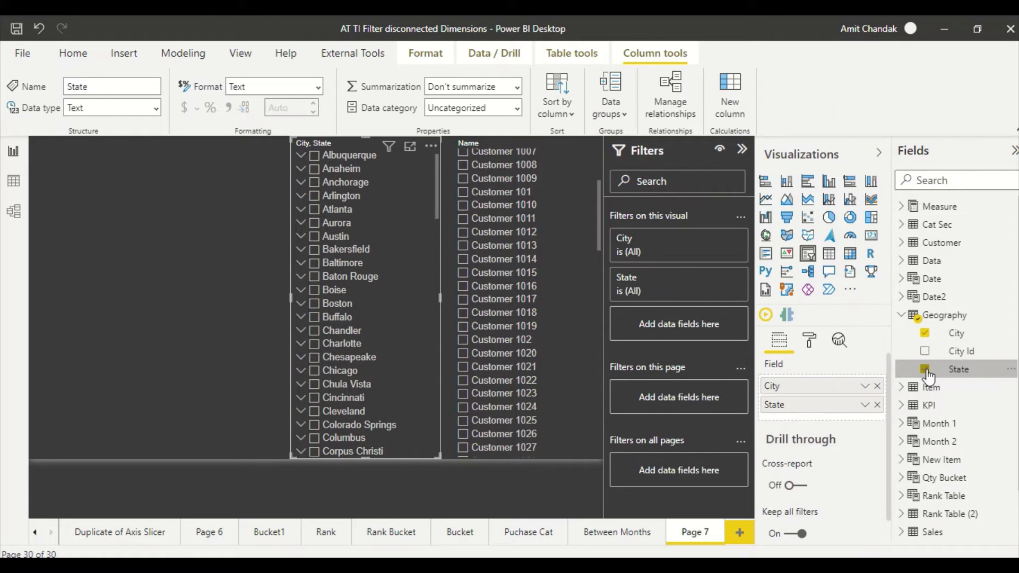
{"action": "left_click", "coordinate": [926, 370]}
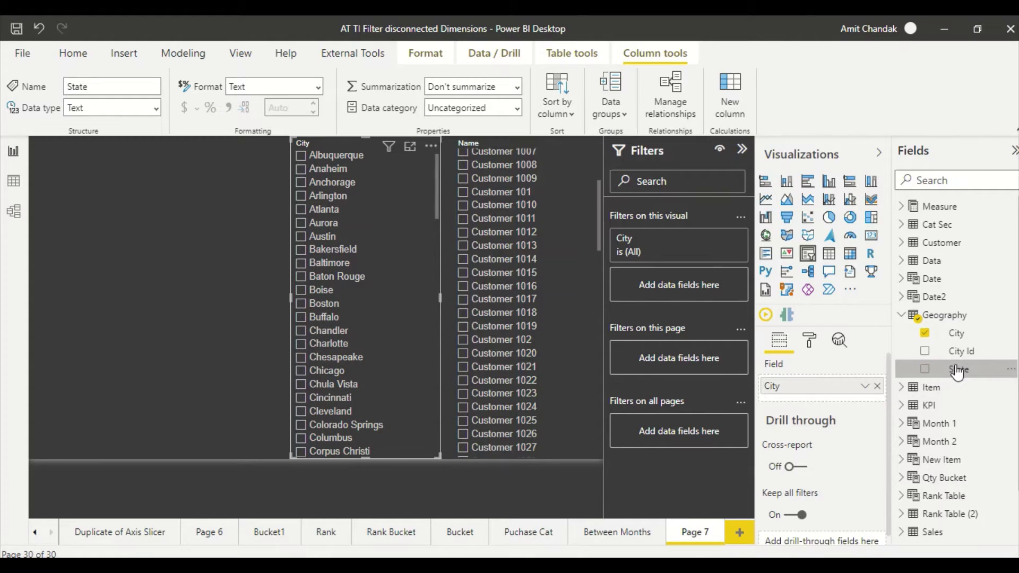
Place a Geography State slicer and test District of Columbia and Kentucky selections.
{"action": "left_click_drag", "start_coordinate": [958, 372], "coordinate": [220, 156]}
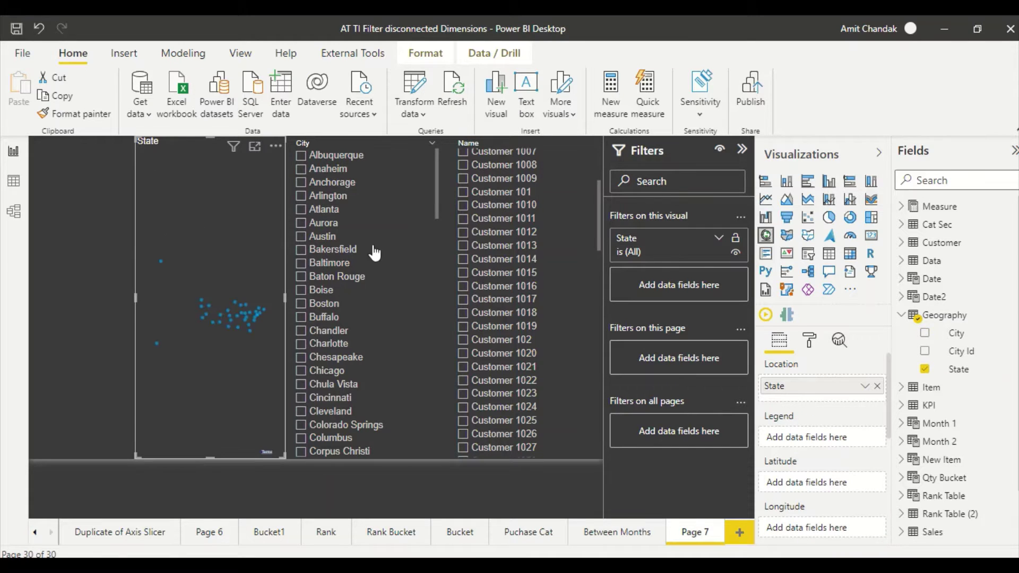
{"action": "left_click", "coordinate": [807, 255]}
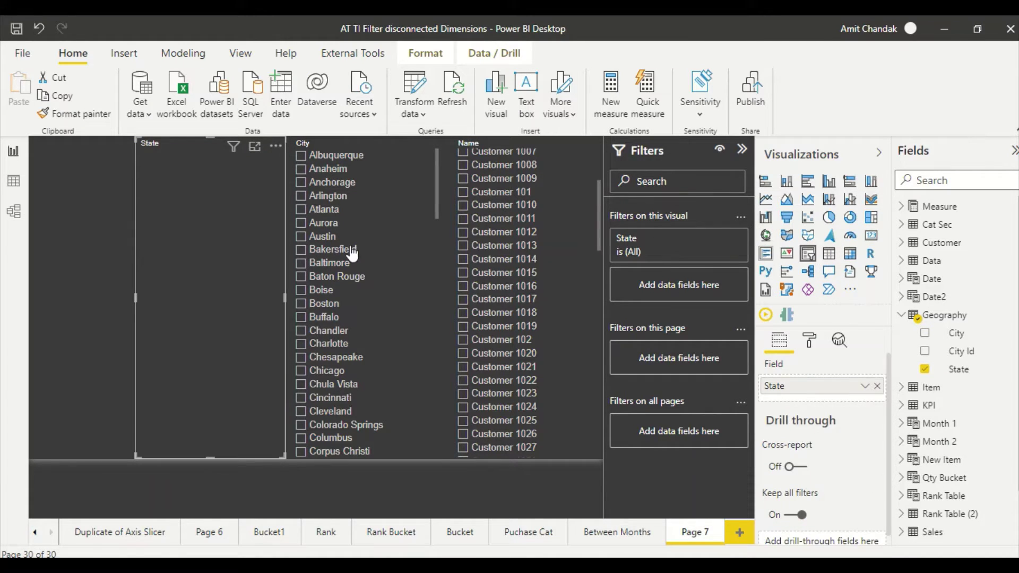
{"action": "left_click", "coordinate": [188, 212]}
{"action": "left_click", "coordinate": [168, 223]}
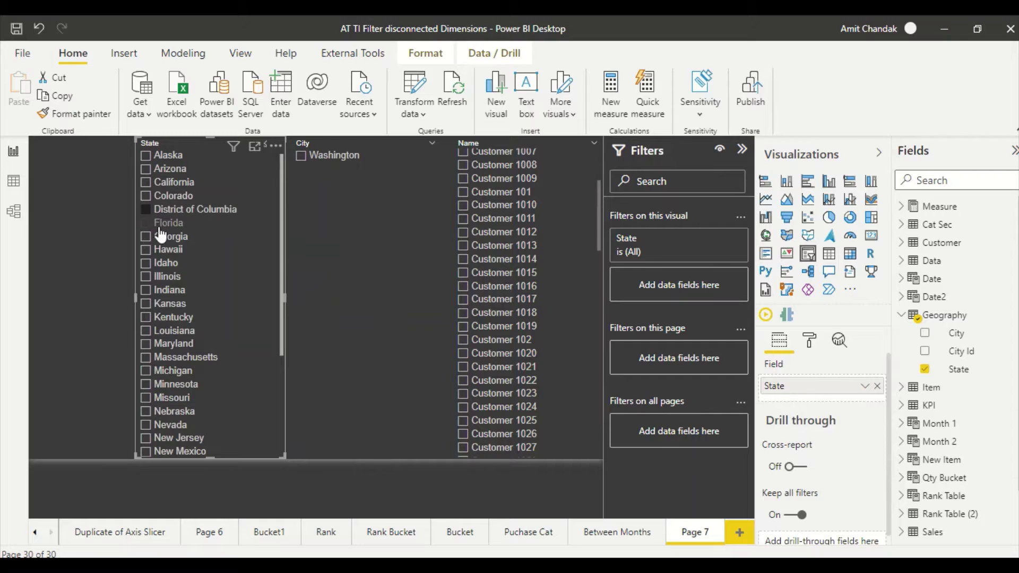
{"action": "left_click", "coordinate": [168, 249]}
{"action": "left_click", "coordinate": [168, 317]}
{"action": "left_click", "coordinate": [169, 318]}
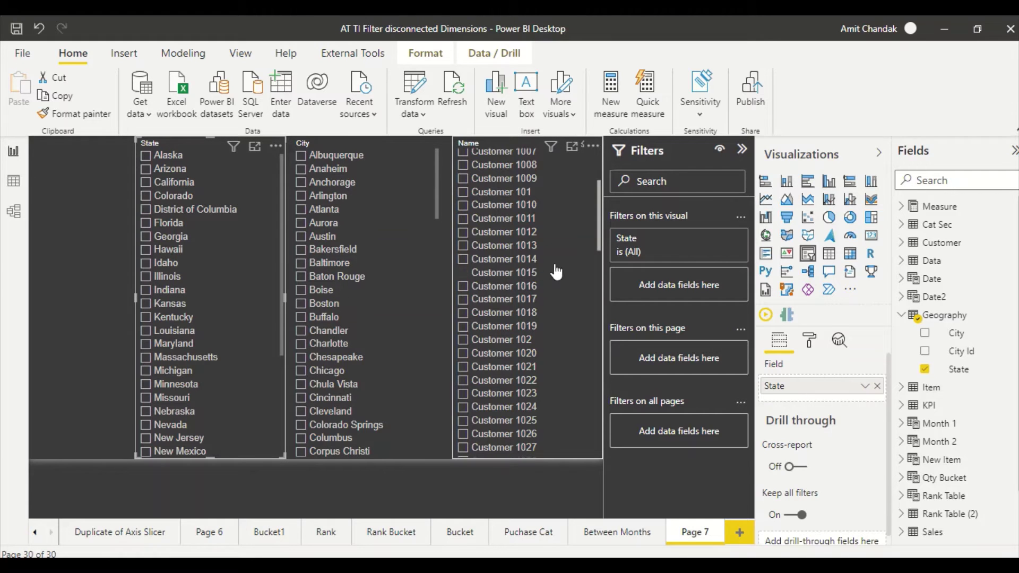
Expand the Measure table's fields and try adding the Net measure as a filter.
{"action": "scroll", "coordinate": [565, 249], "scroll_direction": "up", "scroll_amount": 4}
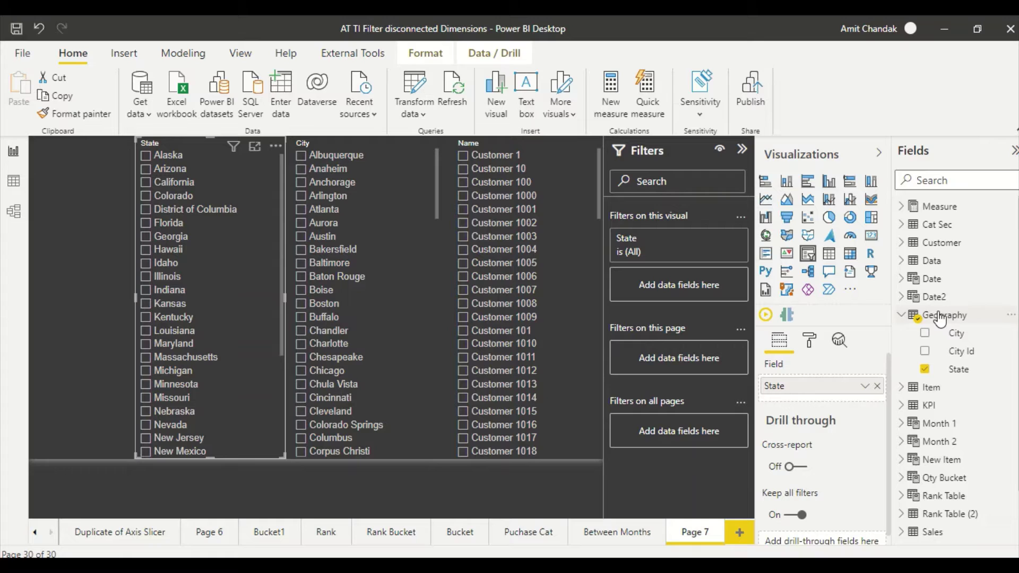
{"action": "left_click", "coordinate": [901, 208]}
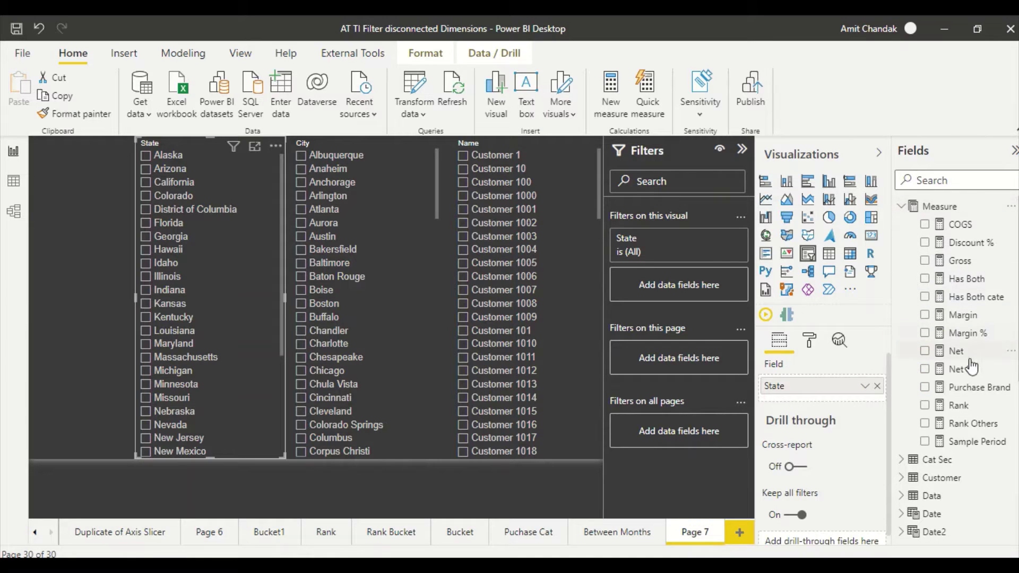
{"action": "mouse_move", "coordinate": [955, 355]}
{"action": "left_mouse_down"}
{"action": "mouse_move", "coordinate": [690, 326]}
{"action": "mouse_move", "coordinate": [686, 292]}
{"action": "mouse_move", "coordinate": [956, 321]}
{"action": "mouse_move", "coordinate": [950, 340]}
{"action": "left_mouse_up"}
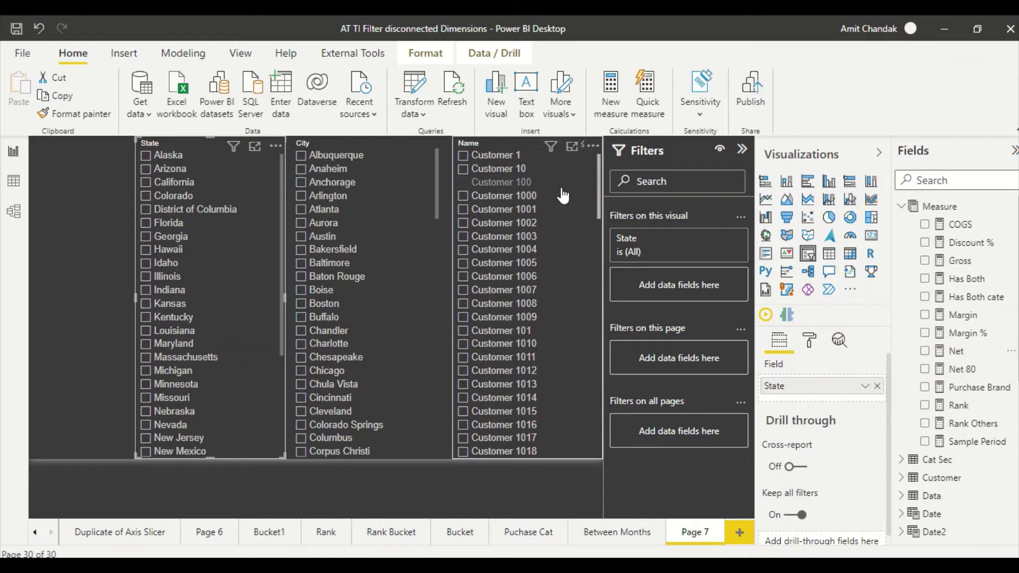
Filter the Name slicer on Net 'is not blank' and apply the filter.
{"action": "left_click", "coordinate": [526, 189]}
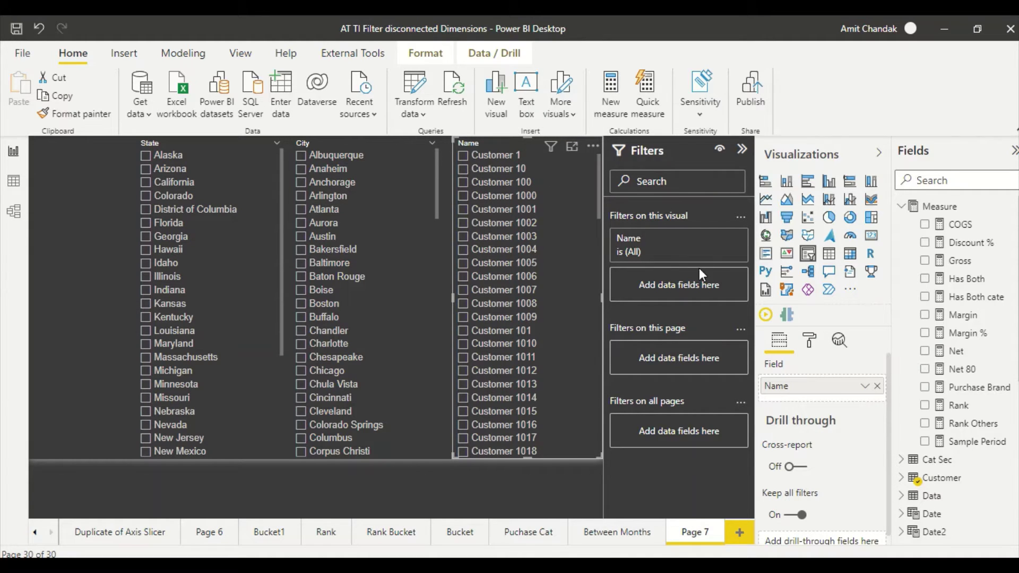
{"action": "left_click_drag", "start_coordinate": [957, 351], "coordinate": [674, 281]}
{"action": "left_click", "coordinate": [723, 336]}
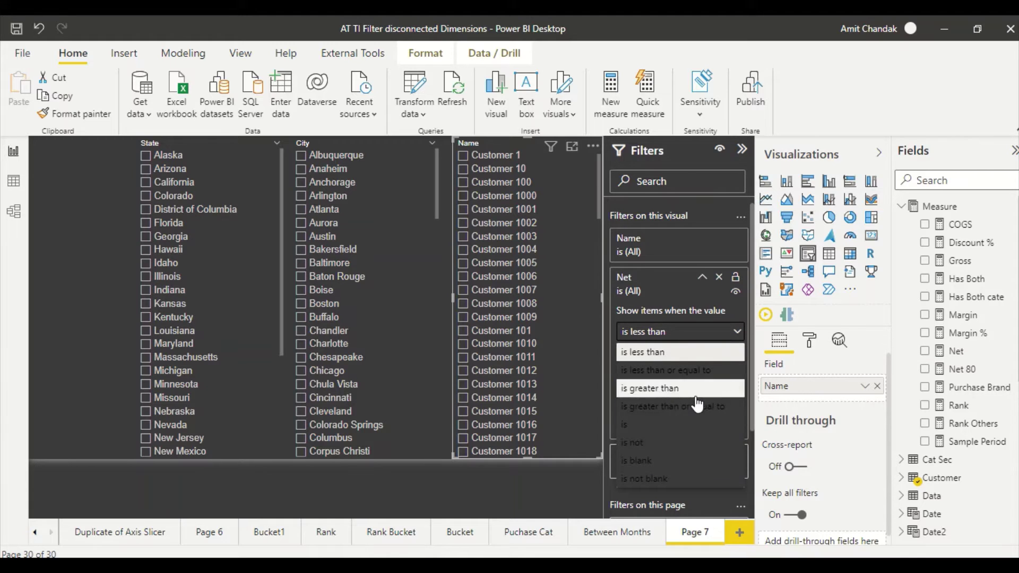
{"action": "left_click", "coordinate": [671, 475]}
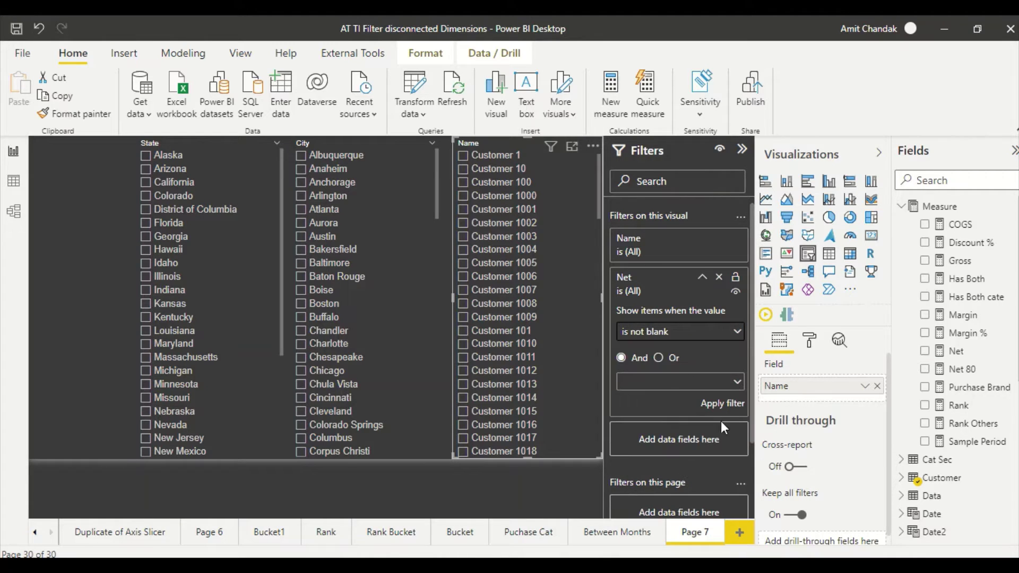
{"action": "left_click", "coordinate": [718, 404]}
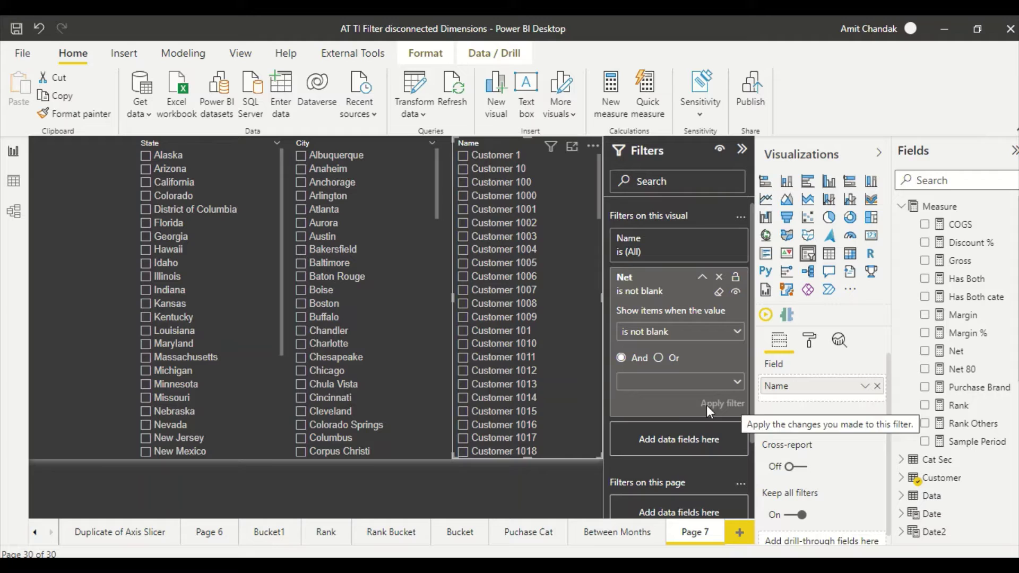
Test the Name slicer by selecting California, then Anaheim and Bakersfield, clearing each.
{"action": "left_click", "coordinate": [174, 183]}
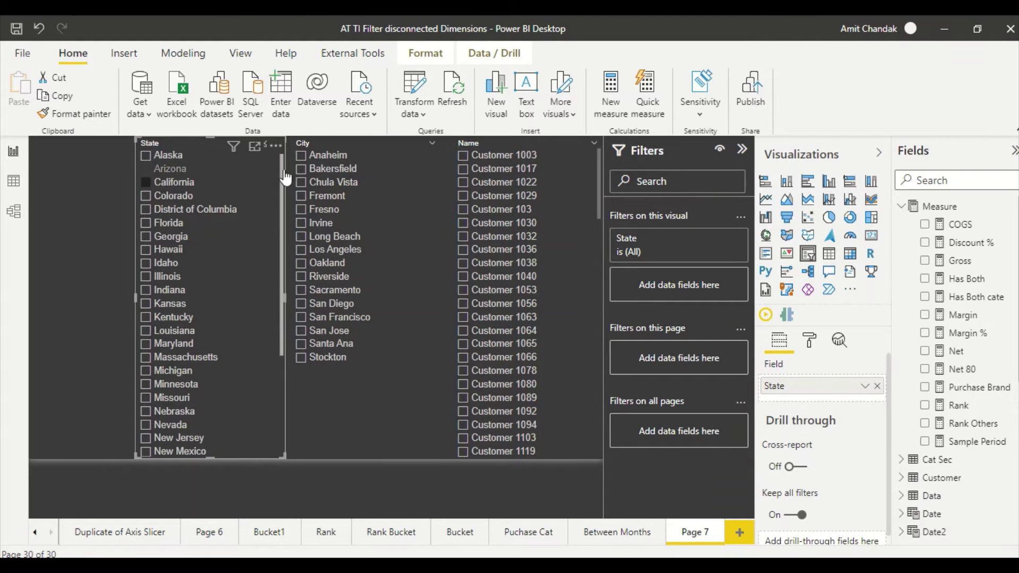
{"action": "left_click", "coordinate": [302, 188]}
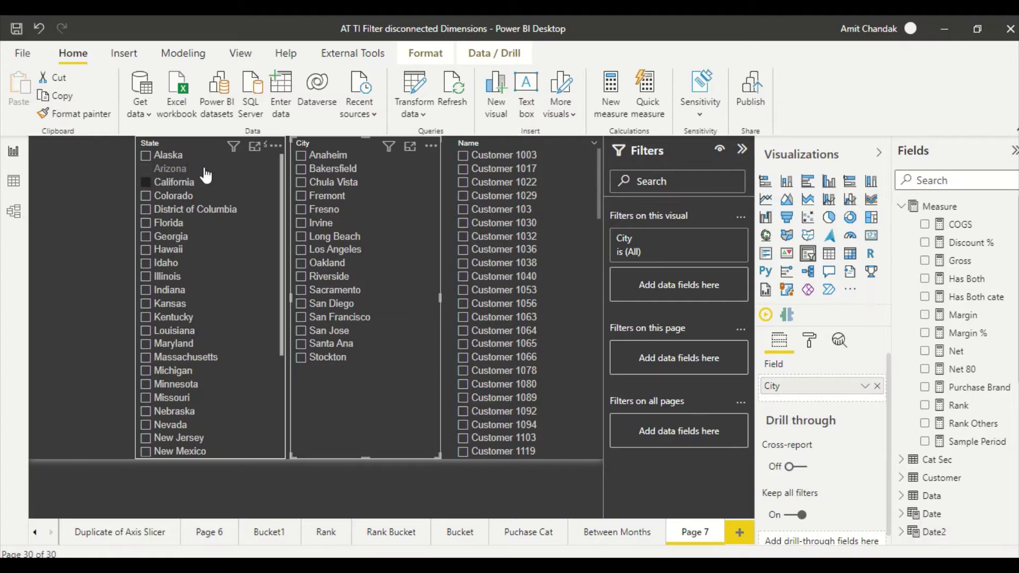
{"action": "left_click", "coordinate": [171, 182]}
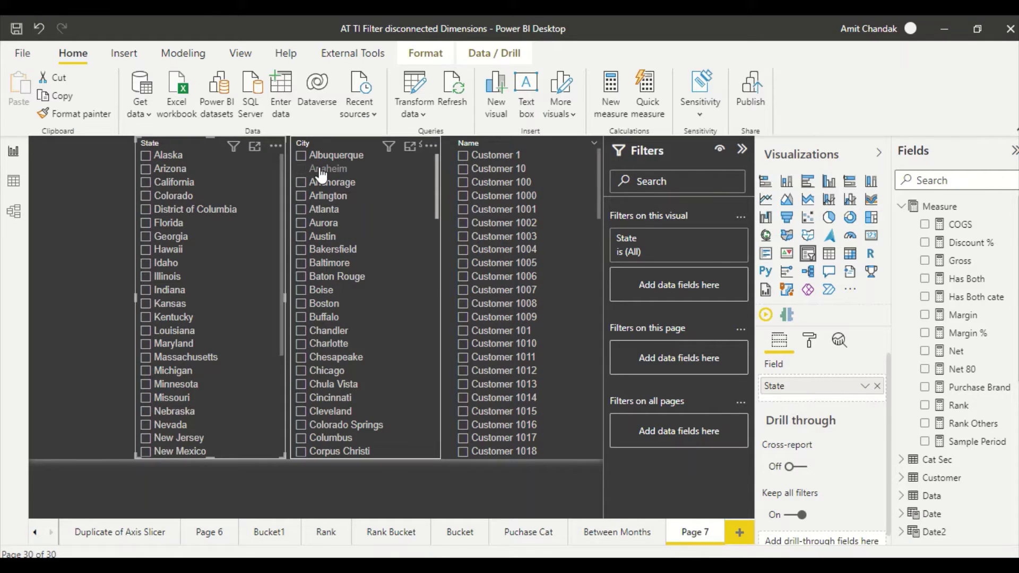
{"action": "left_click", "coordinate": [322, 170]}
{"action": "left_click", "coordinate": [328, 196]}
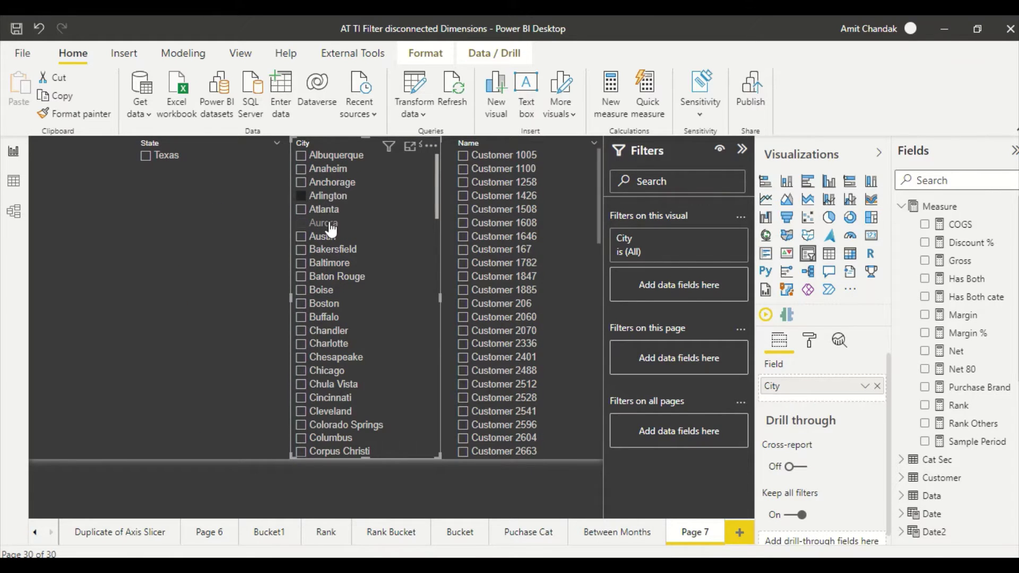
{"action": "left_click", "coordinate": [324, 222]}
{"action": "left_click", "coordinate": [331, 250]}
{"action": "left_click", "coordinate": [328, 249]}
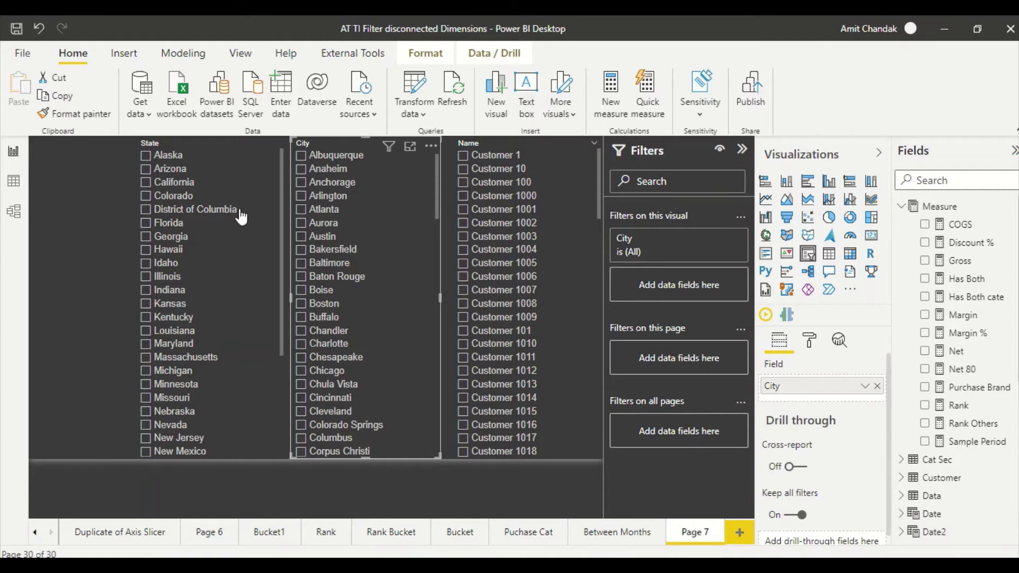
{"action": "left_click", "coordinate": [587, 199]}
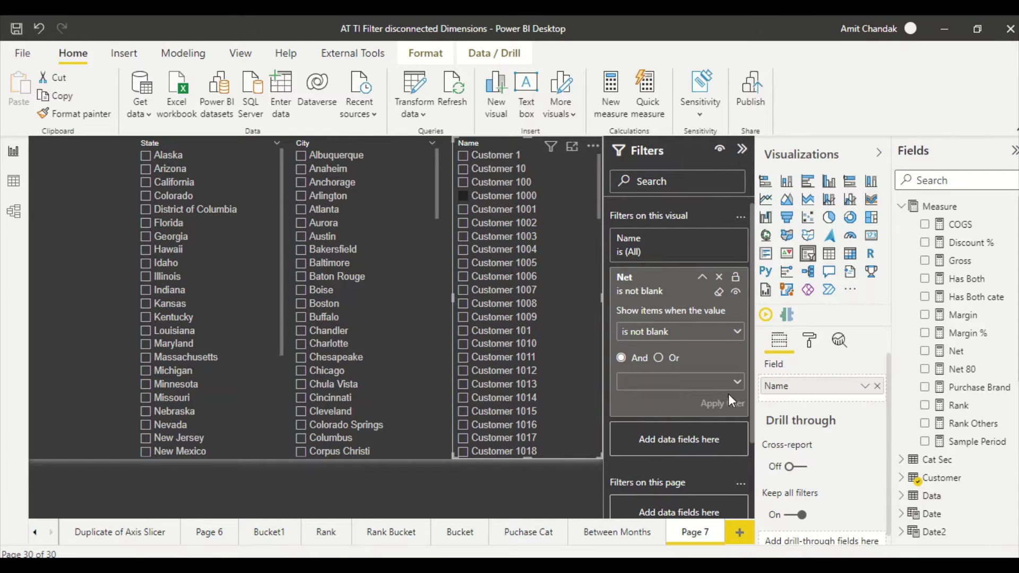
Clear the Net 'is not blank' filter card so it returns to (All).
{"action": "left_click", "coordinate": [719, 291]}
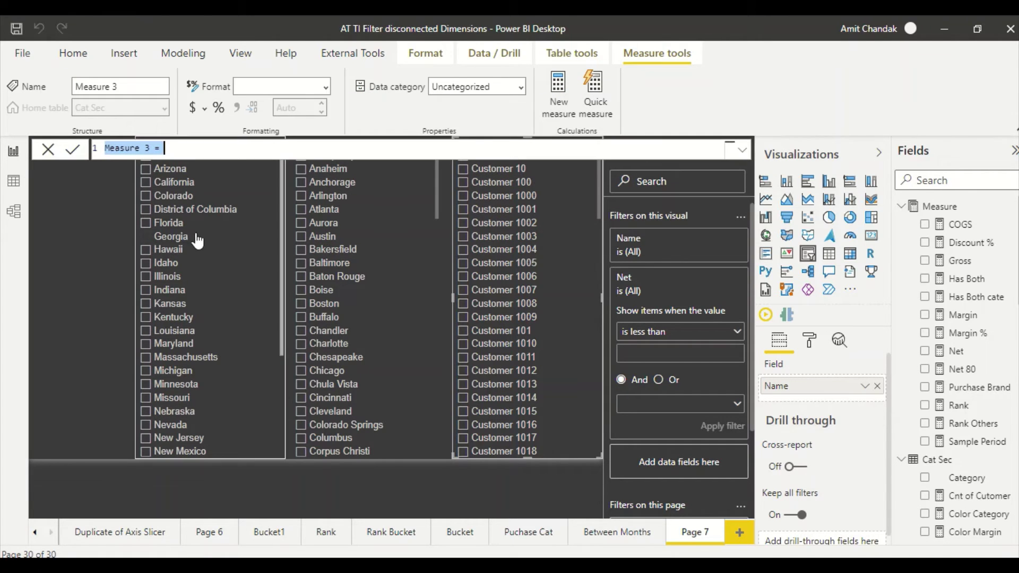
Name the measure Control City with var _tab = SUMMARIZE(ALLSELECTED(Geography), Geography[City]).
{"action": "left_click", "coordinate": [163, 151]}
{"action": "left_click_drag", "start_coordinate": [154, 150], "coordinate": [43, 151]}
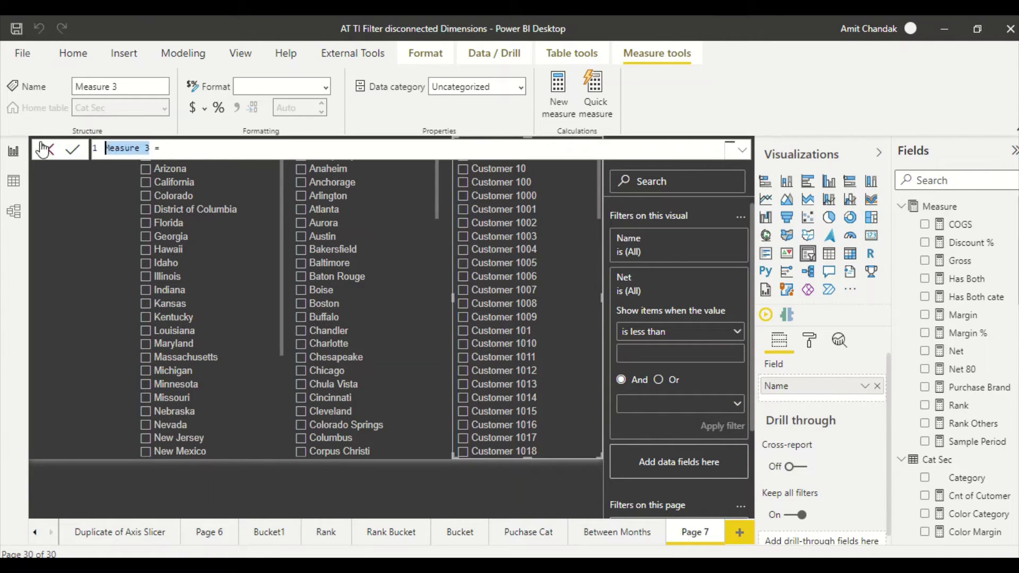
{"action": "type", "text": "Con"}
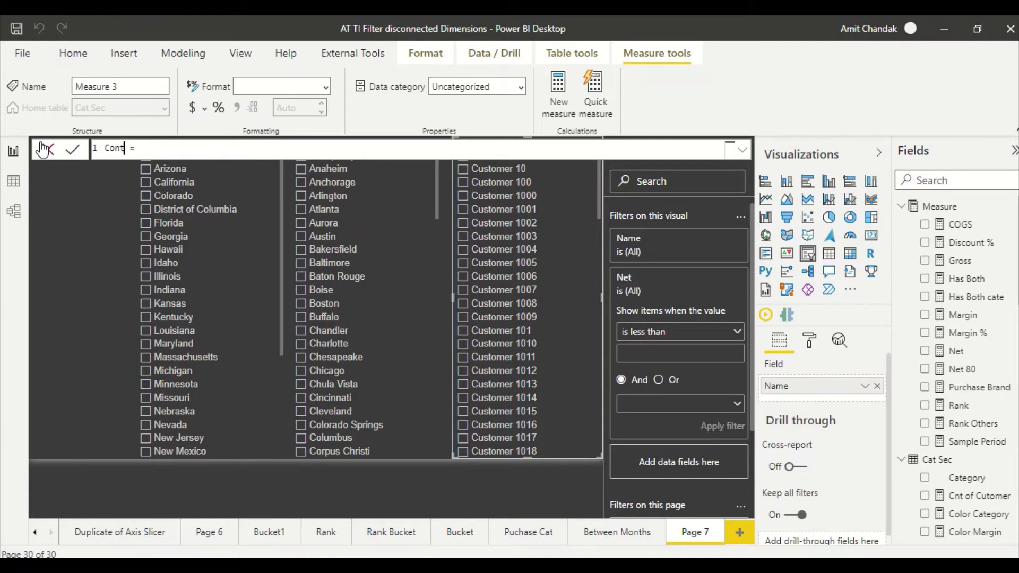
{"action": "type", "text": "trol City  =  va"}
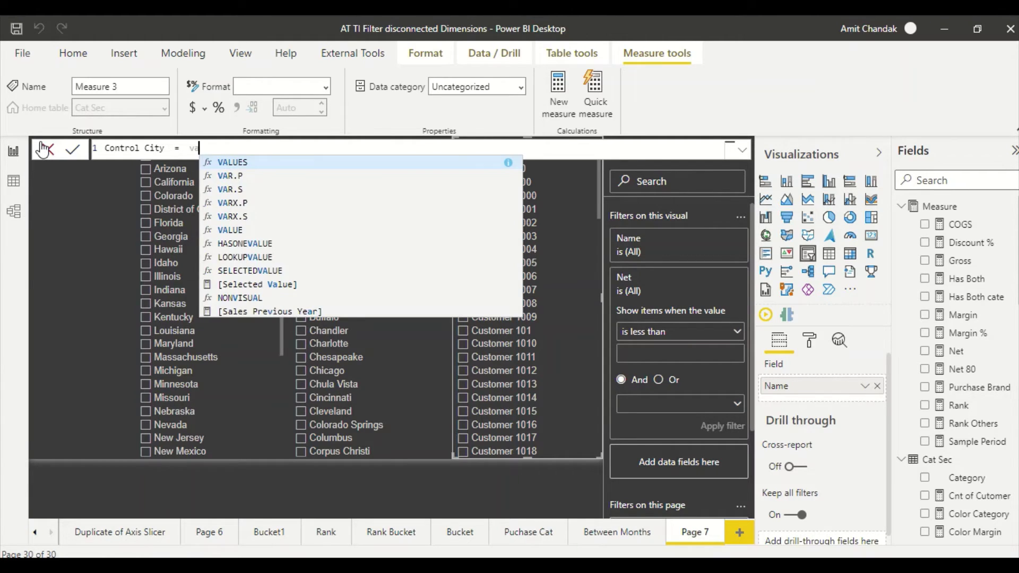
{"action": "type", "text": "t _tab"}
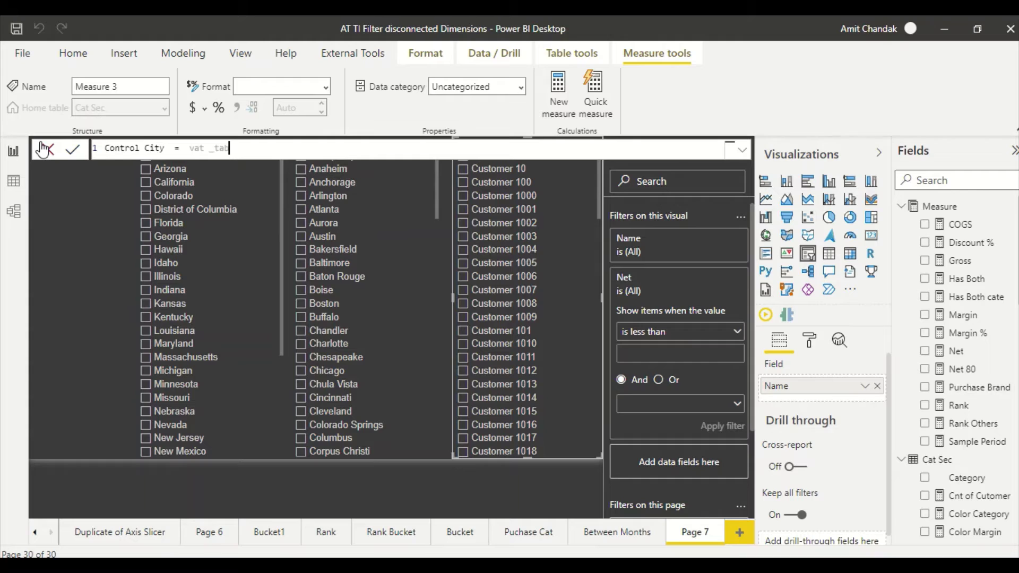
{"action": "key", "text": "BackSpace"}
{"action": "key", "text": "BackSpace"}
{"action": "key", "text": "BackSpace"}
{"action": "key", "text": "BackSpace"}
{"action": "type", "text": "_tab = sum"}
{"action": "key", "text": "Down"}
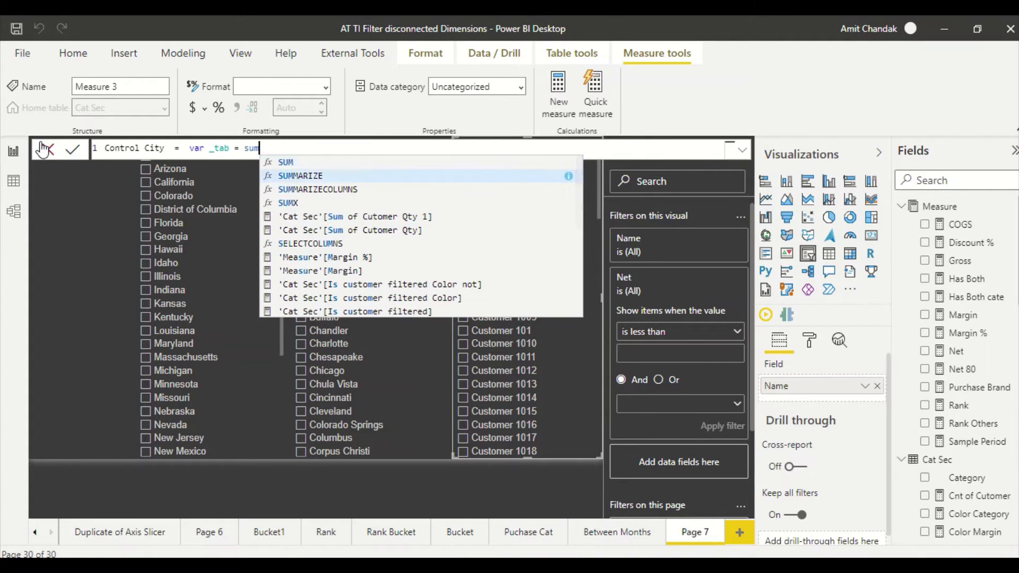
{"action": "key", "text": "Tab"}
{"action": "type", "text": "alls"}
{"action": "key", "text": "Tab"}
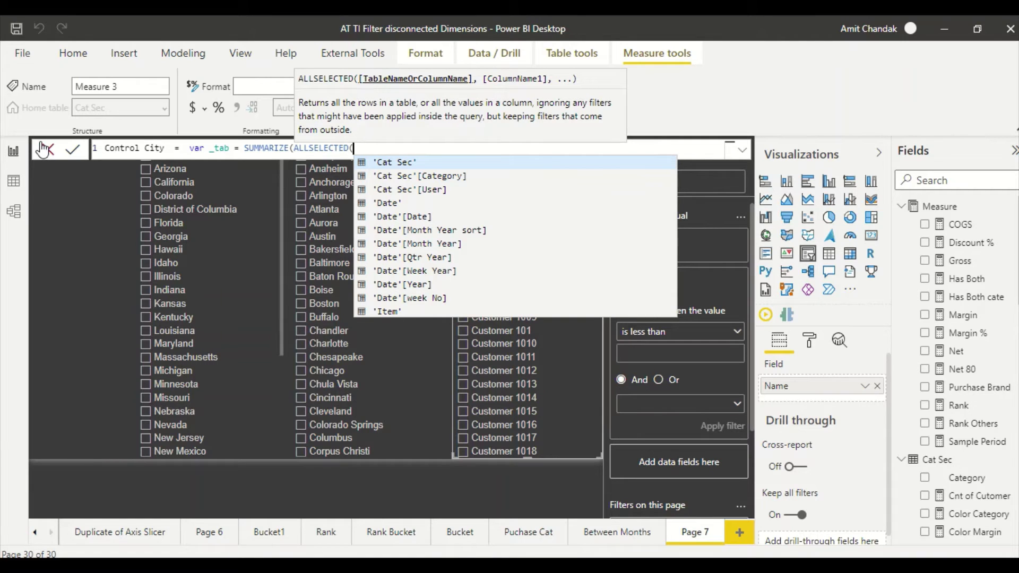
{"action": "type", "text": "Geography"}
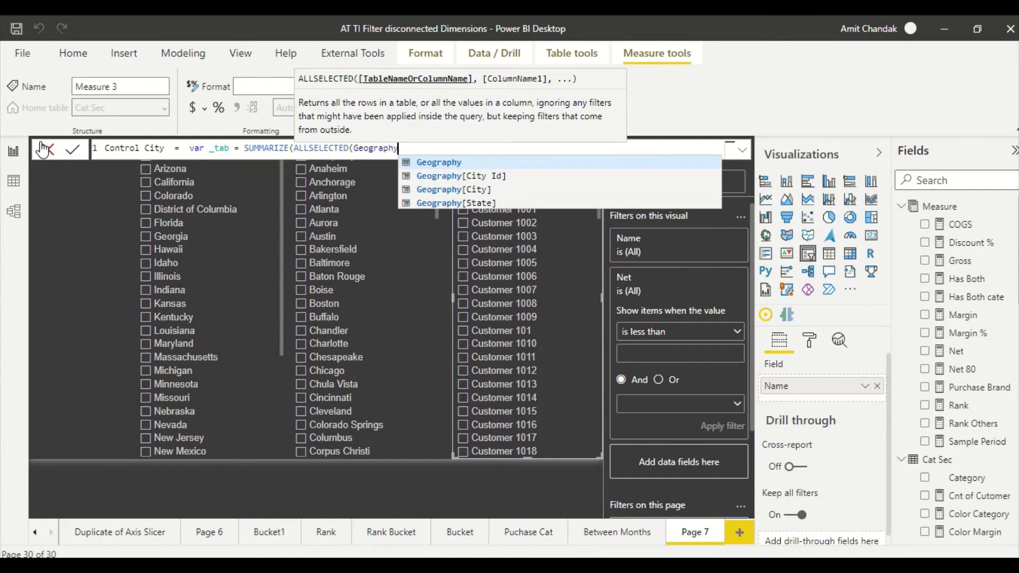
{"action": "type", "text": ")"}
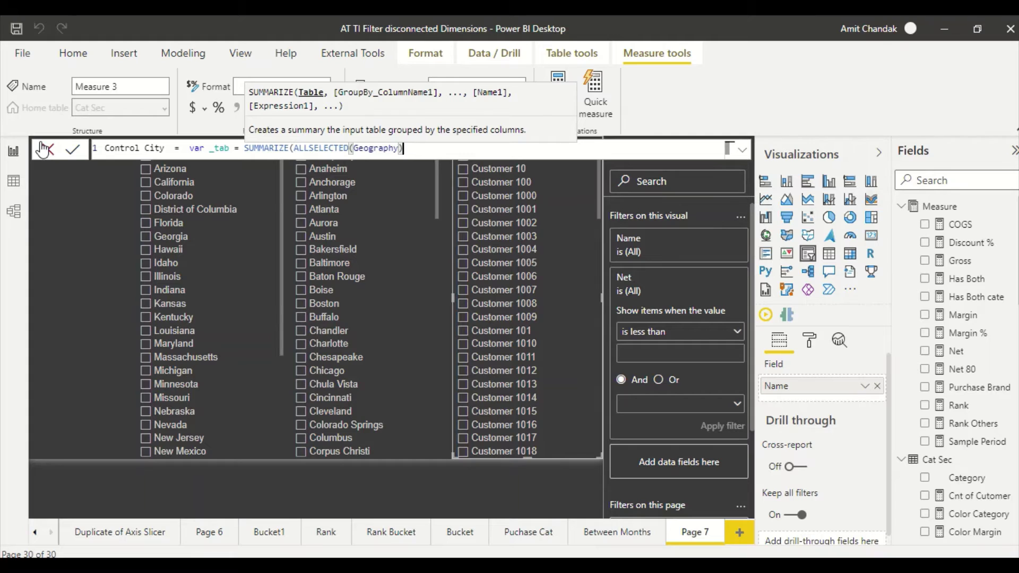
{"action": "type", "text": ", ge"}
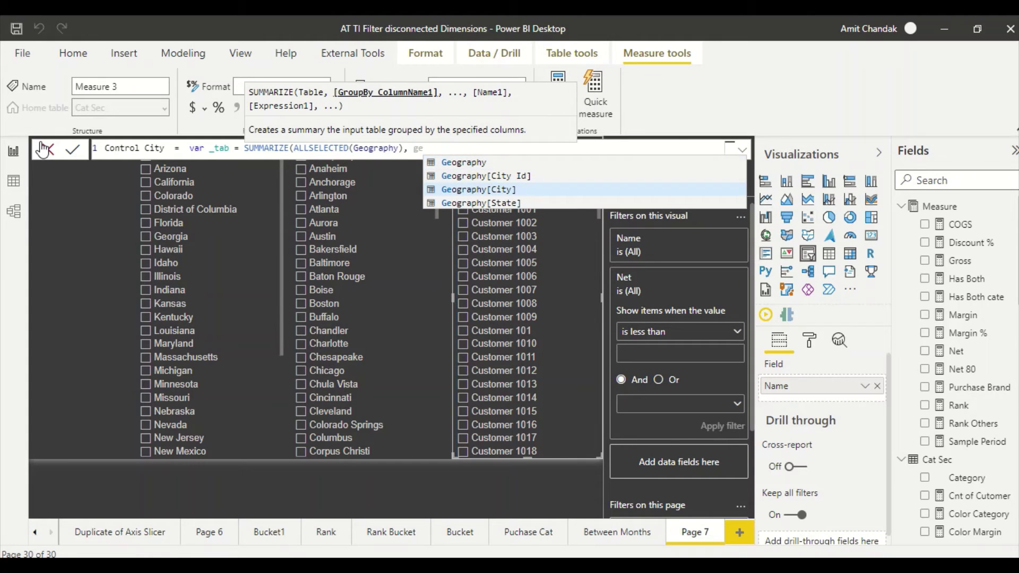
{"action": "key", "text": "Tab"}
{"action": "type", "text": ")"}
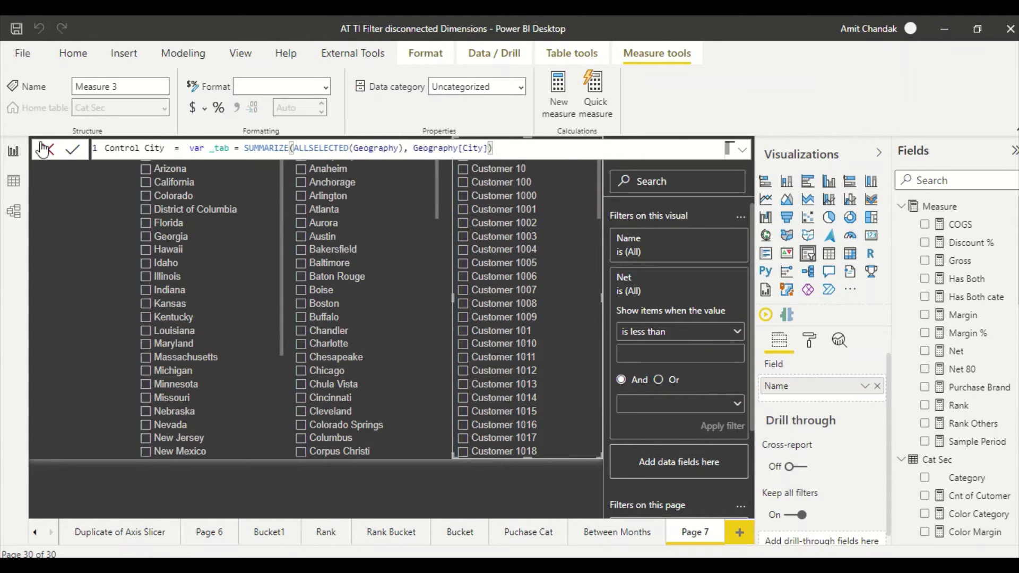
{"action": "key", "text": "shift+Return"}
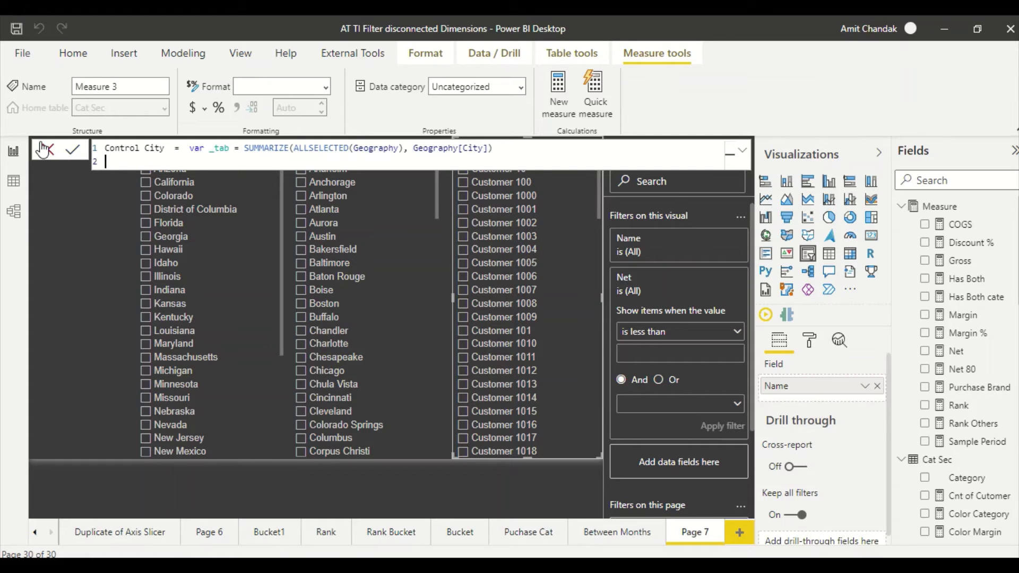
Finish with return COUNTROWS(FILTER(Customer, Customer[City] in _tab)) and commit the measure.
{"action": "type", "text": "return _"}
{"action": "key", "text": "shift+Return"}
{"action": "key", "text": "shift+Return"}
{"action": "key", "text": "shift+Return"}
{"action": "key", "text": "Up"}
{"action": "key", "text": "Up"}
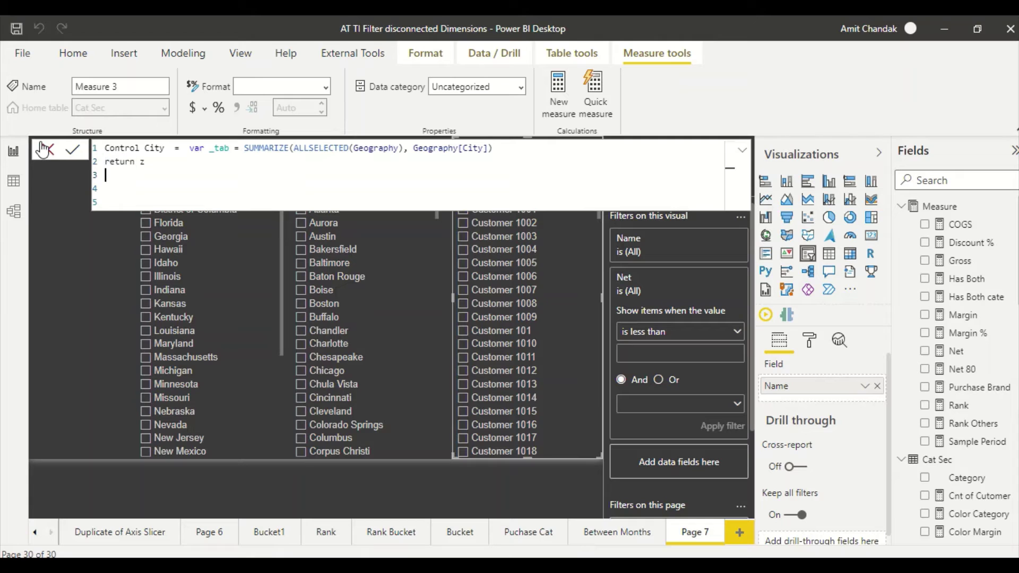
{"action": "key", "text": "Delete"}
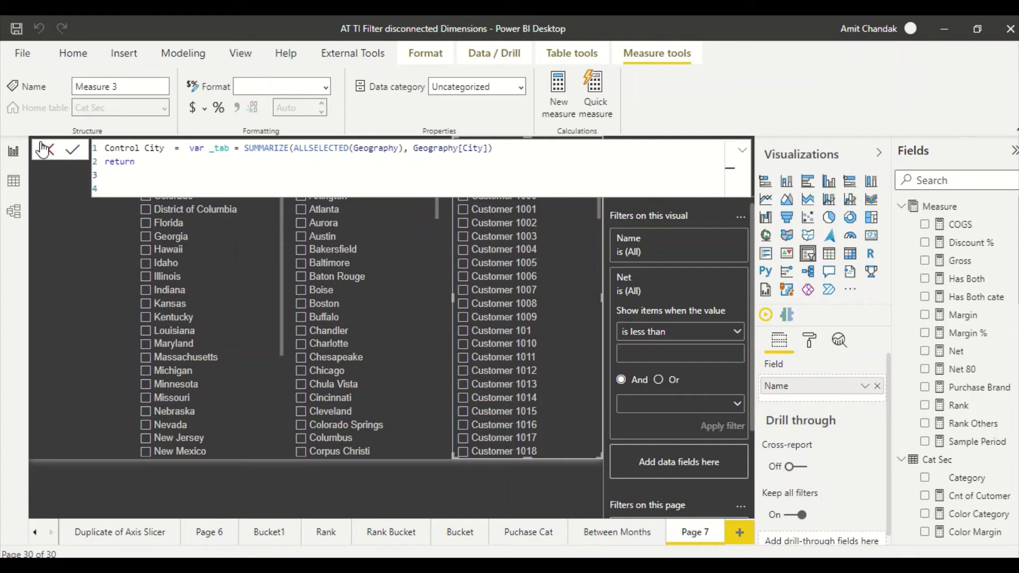
{"action": "type", "text": "coun"}
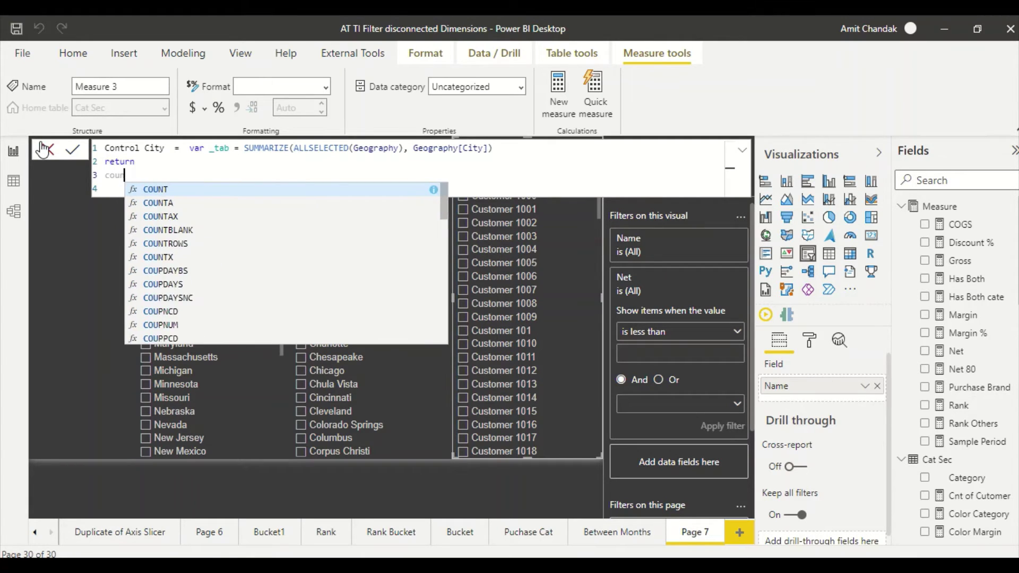
{"action": "type", "text": "tr"}
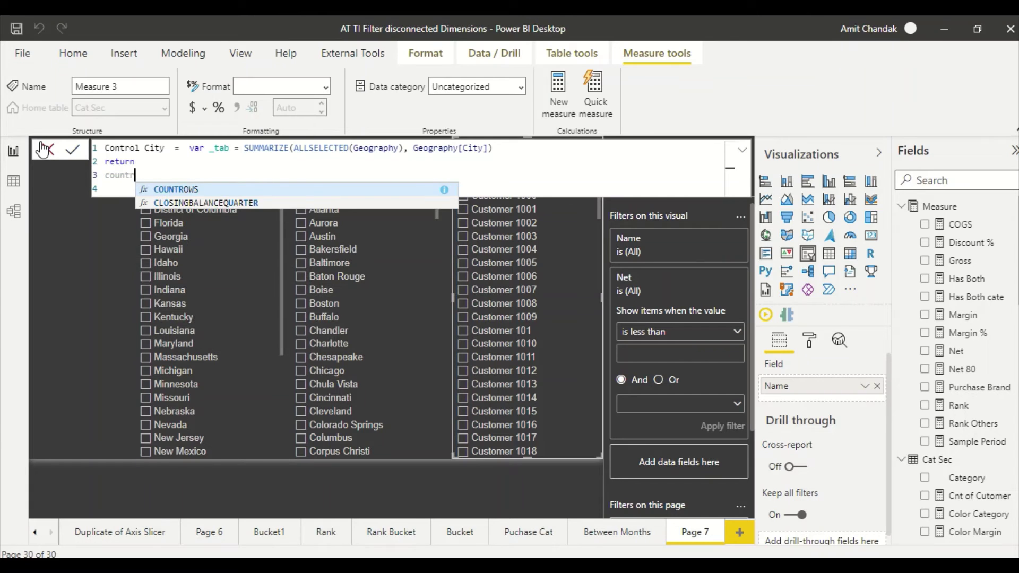
{"action": "key", "text": "Tab"}
{"action": "type", "text": "fil"}
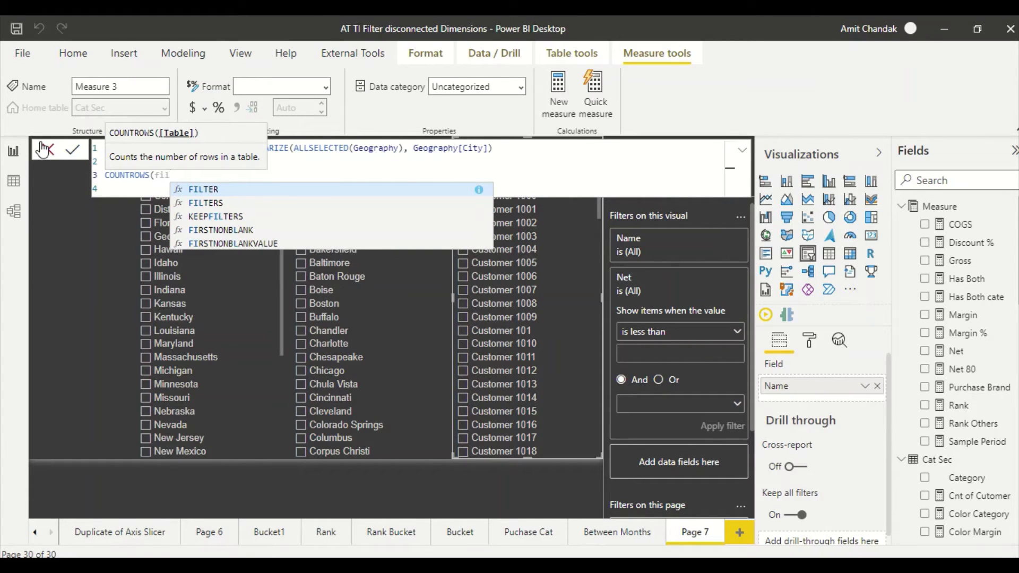
{"action": "key", "text": "Tab"}
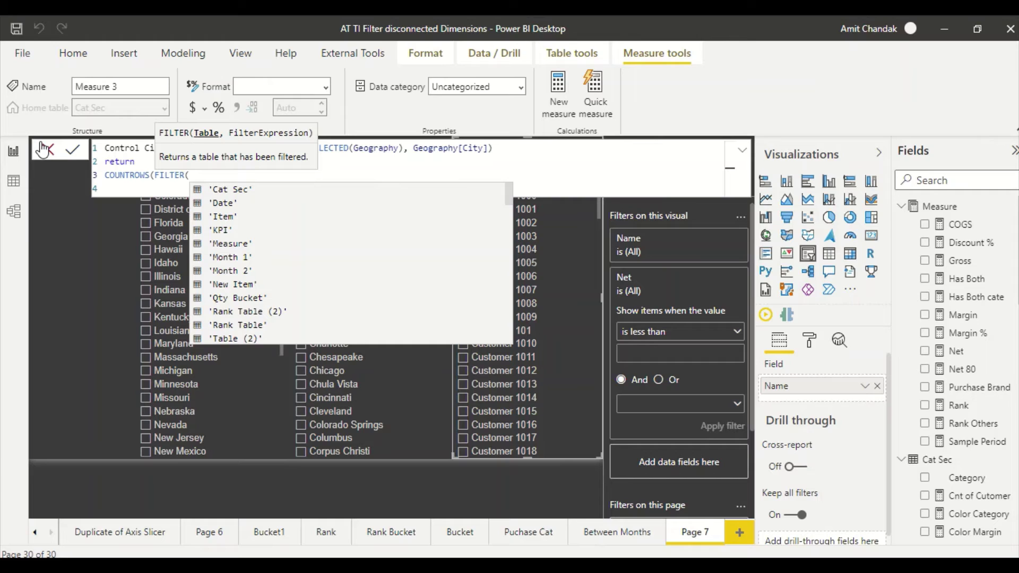
{"action": "type", "text": "cu"}
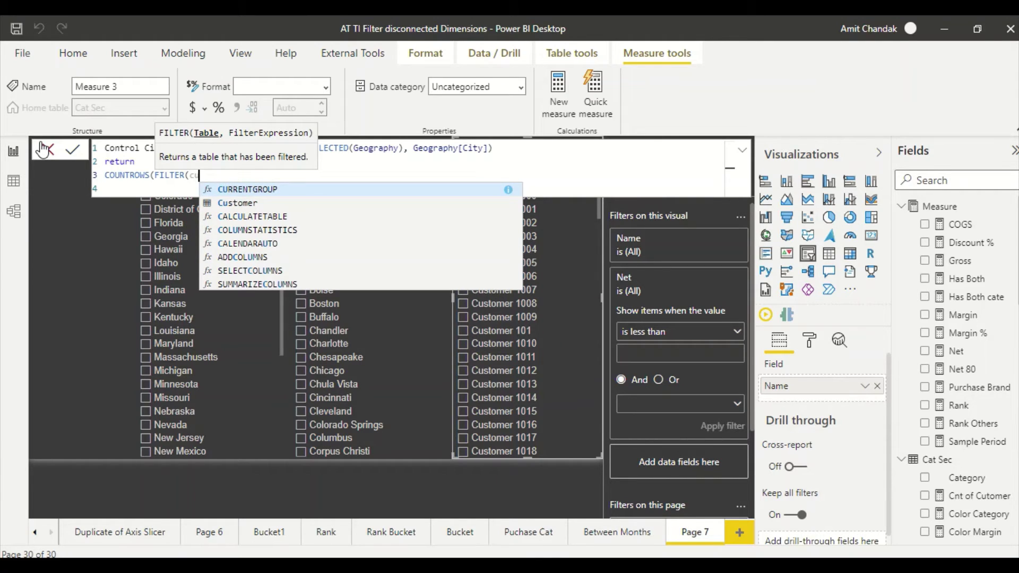
{"action": "key", "text": "Down"}
{"action": "key", "text": "Tab"}
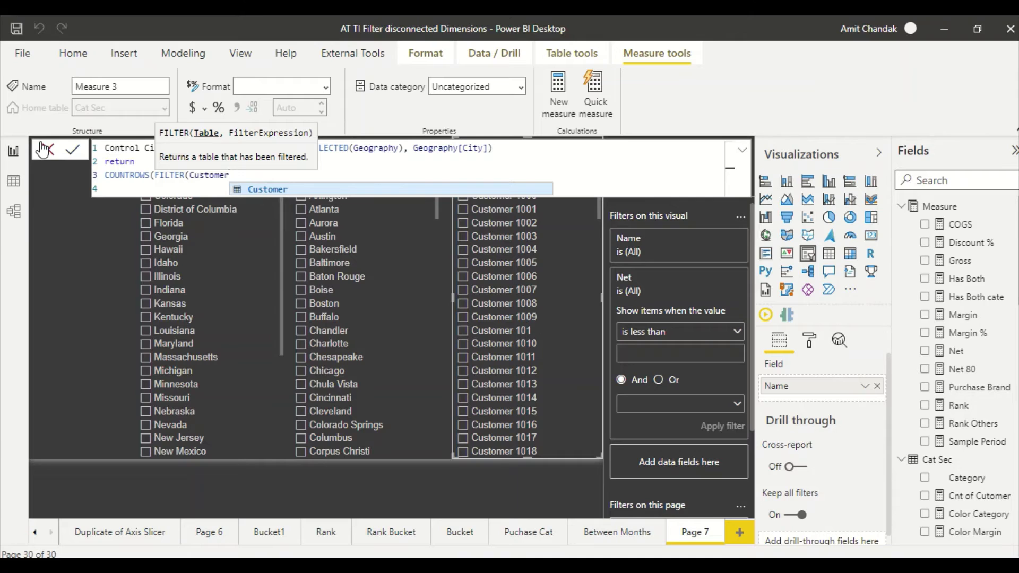
{"action": "type", "text": ", cus"}
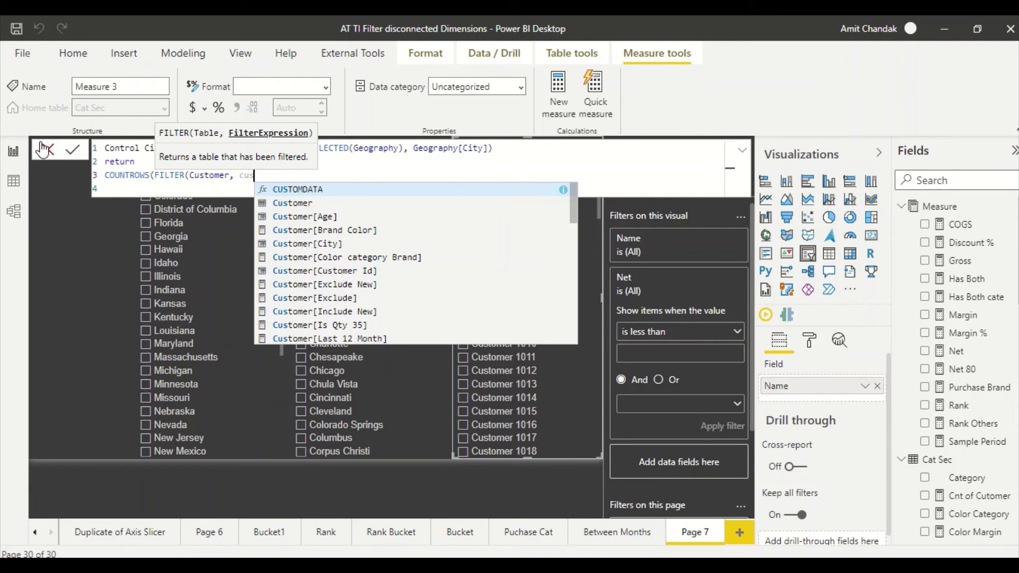
{"action": "type", "text": "to"}
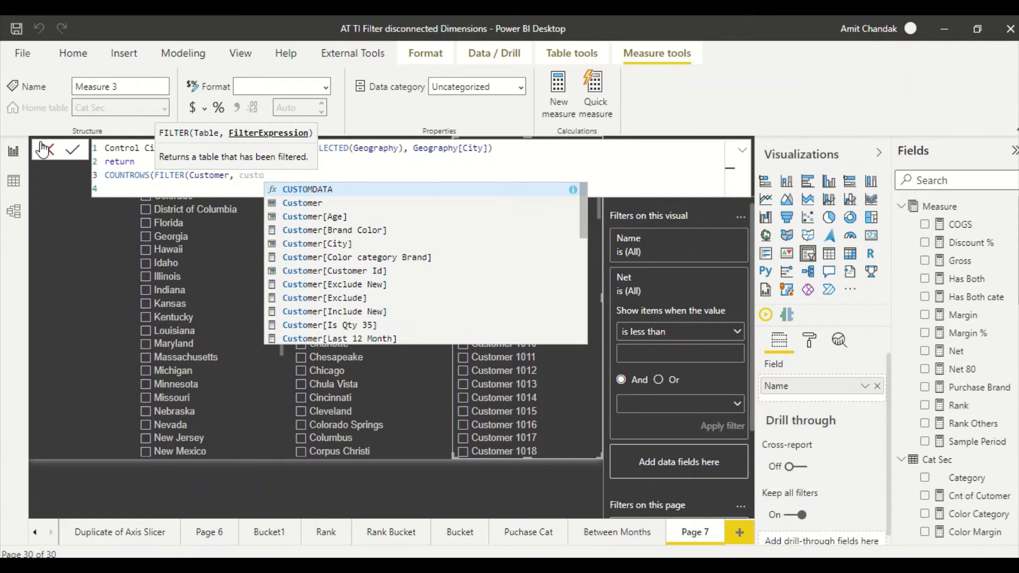
{"action": "key", "text": "Down"}
{"action": "key", "text": "Down"}
{"action": "key", "text": "Down"}
{"action": "key", "text": "Down"}
{"action": "key", "text": "Tab"}
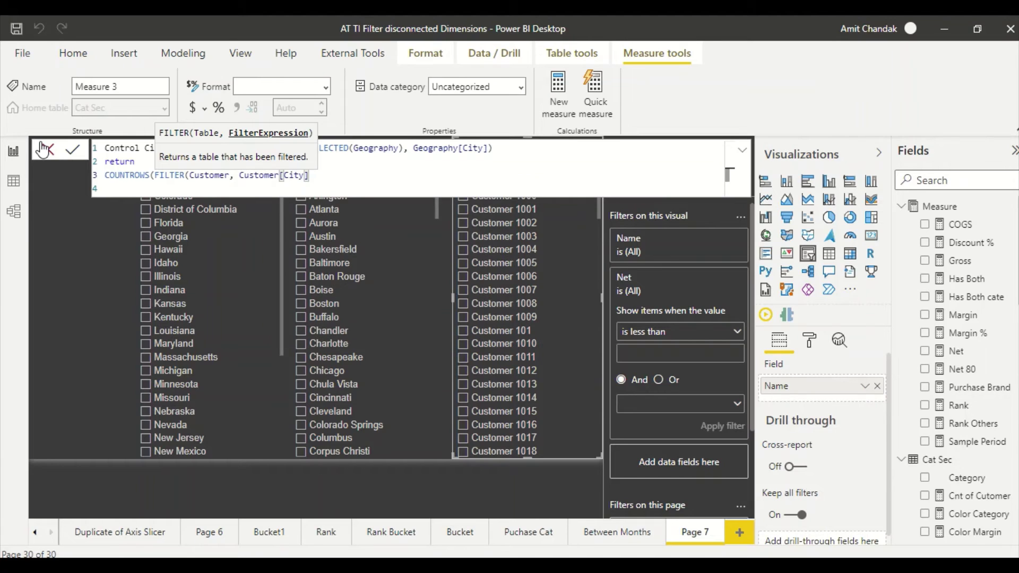
{"action": "type", "text": "in _tab"}
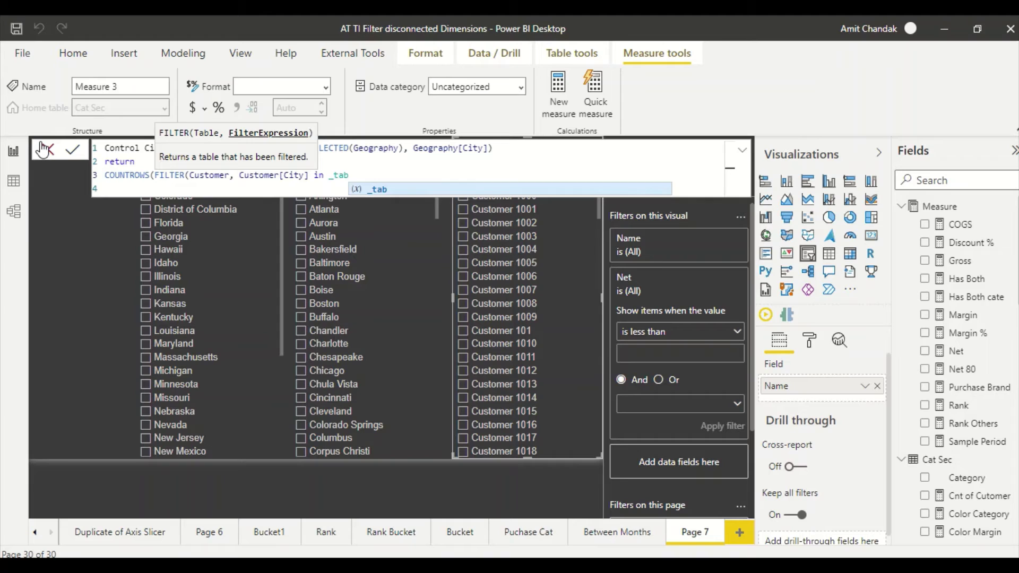
{"action": "type", "text": "))"}
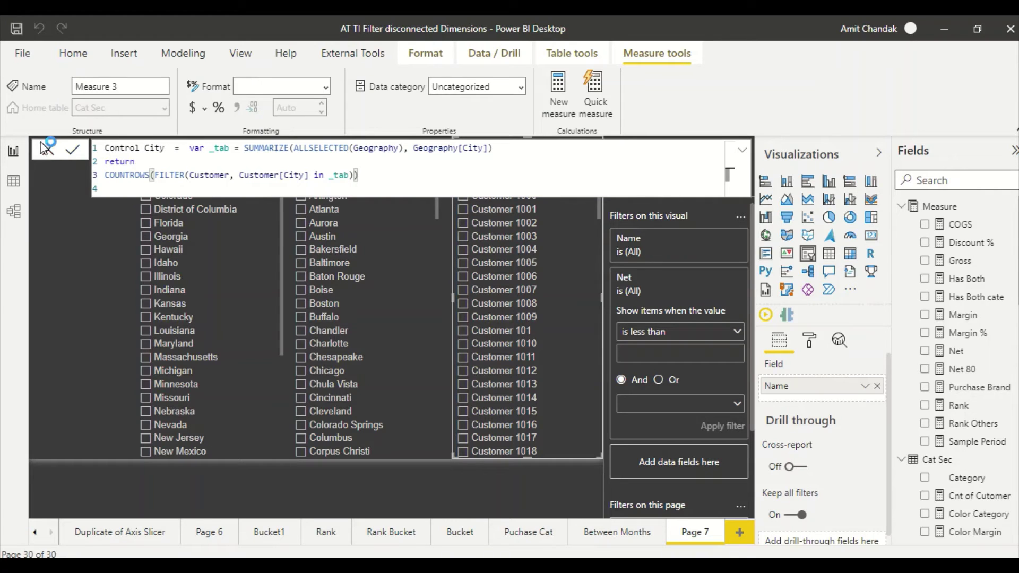
{"action": "key", "text": "Return"}
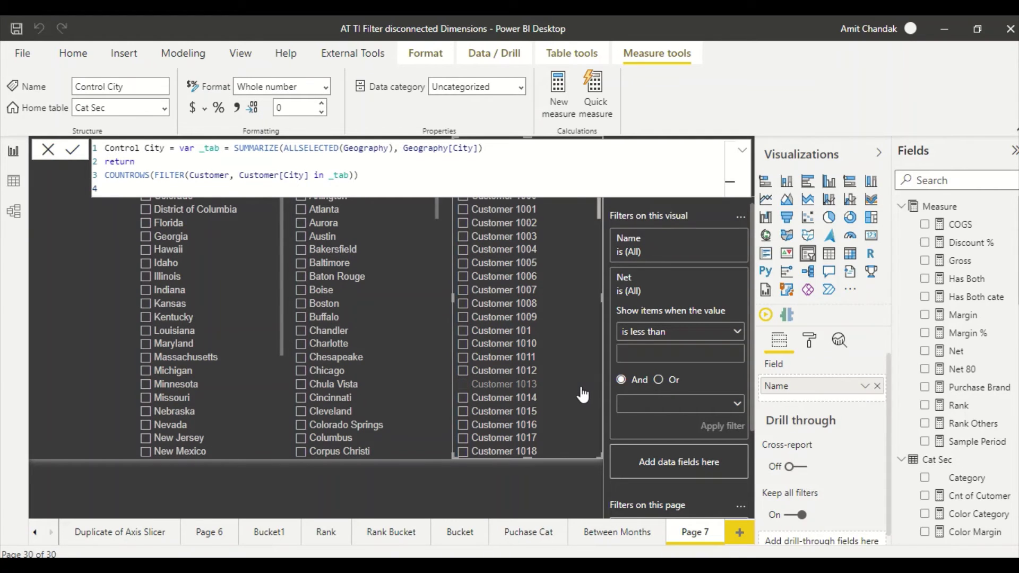
Remove the Net filter from the Name slicer and search the fields list.
{"action": "left_click", "coordinate": [742, 150]}
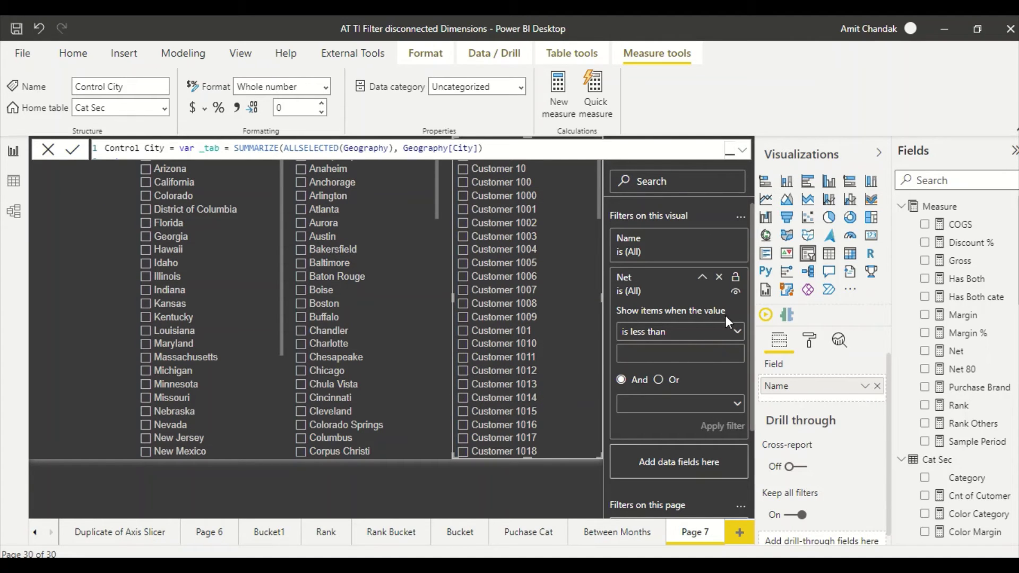
{"action": "left_click", "coordinate": [718, 277]}
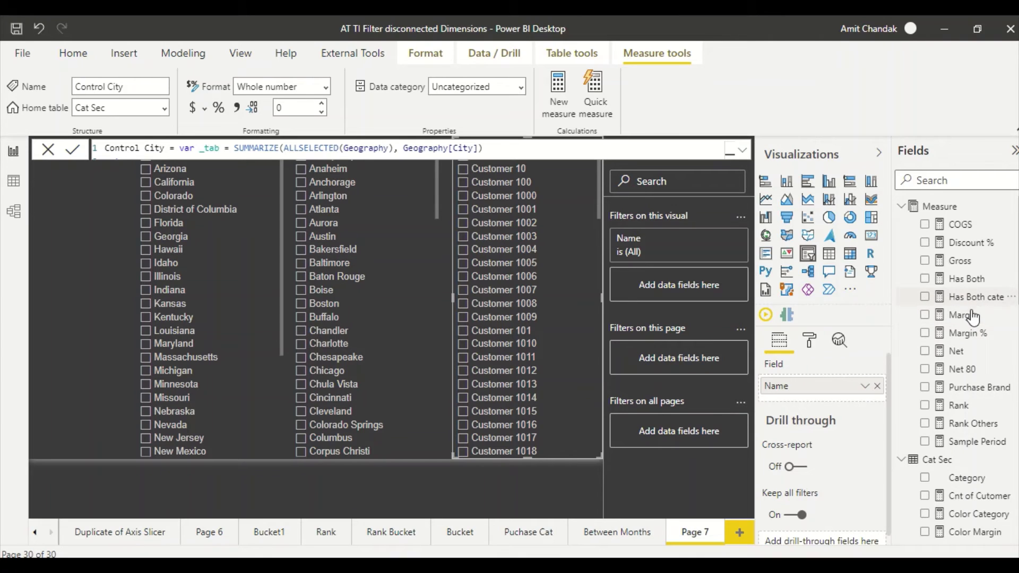
{"action": "left_click", "coordinate": [926, 178]}
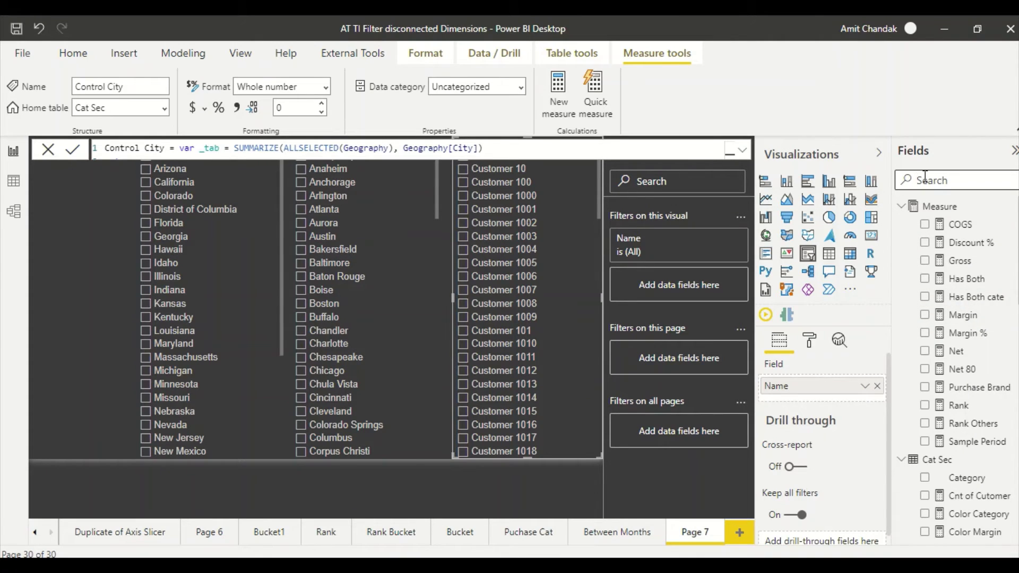
{"action": "type", "text": "fil"}
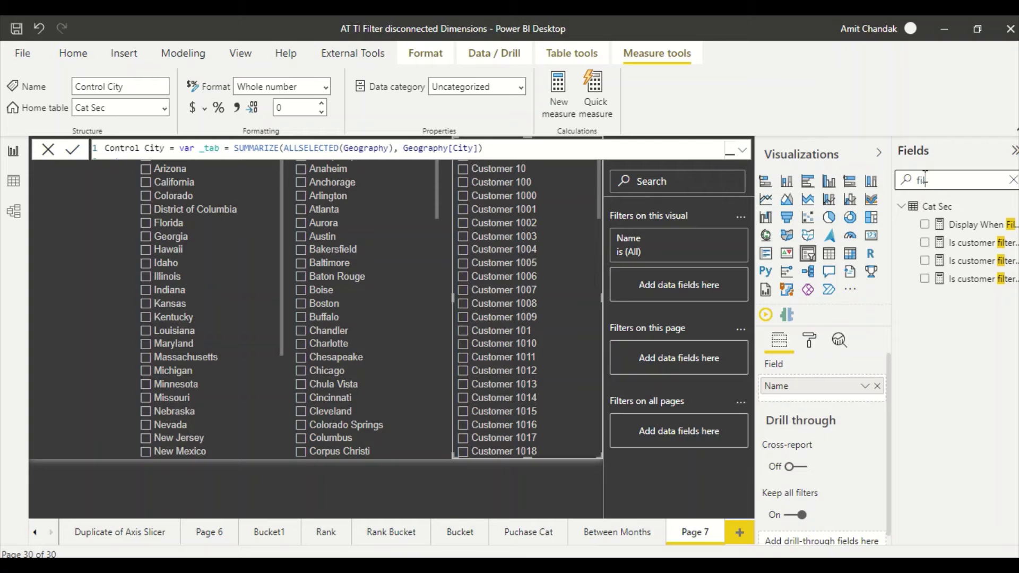
{"action": "key", "text": "BackSpace"}
{"action": "key", "text": "BackSpace"}
{"action": "key", "text": "BackSpace"}
{"action": "type", "text": "cust"}
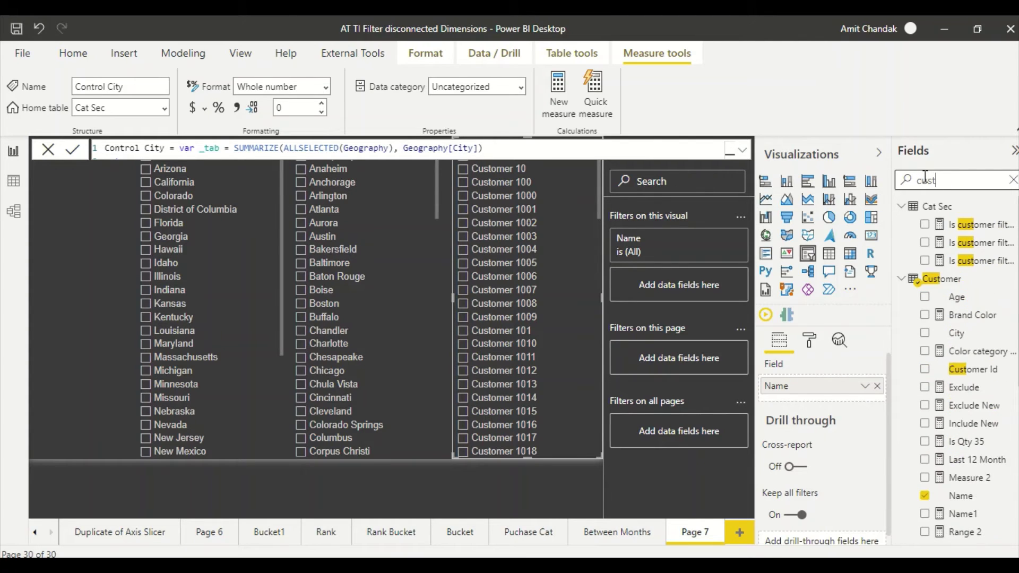
{"action": "key", "text": "BackSpace"}
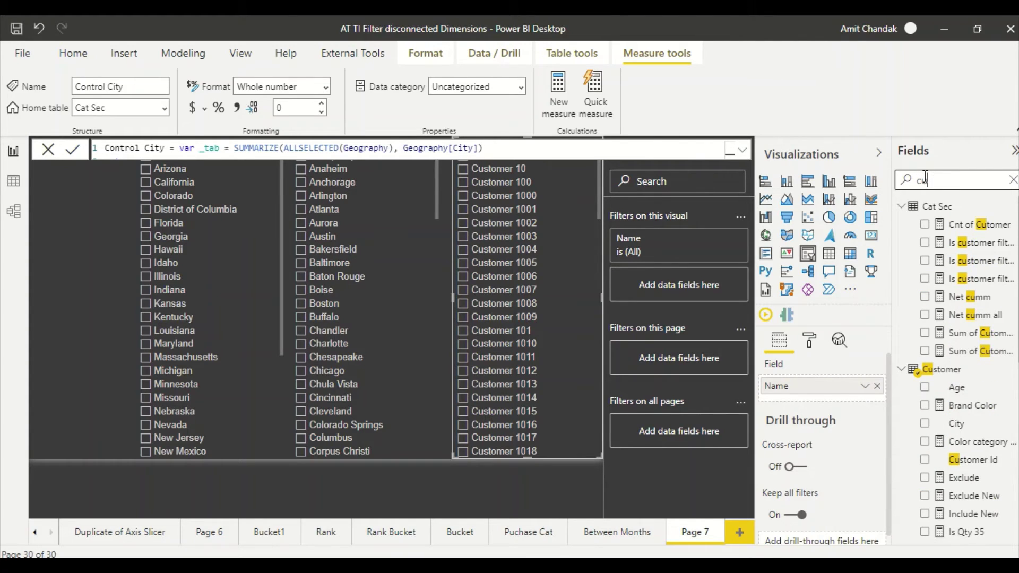
{"action": "left_click_drag", "start_coordinate": [891, 245], "coordinate": [823, 260]}
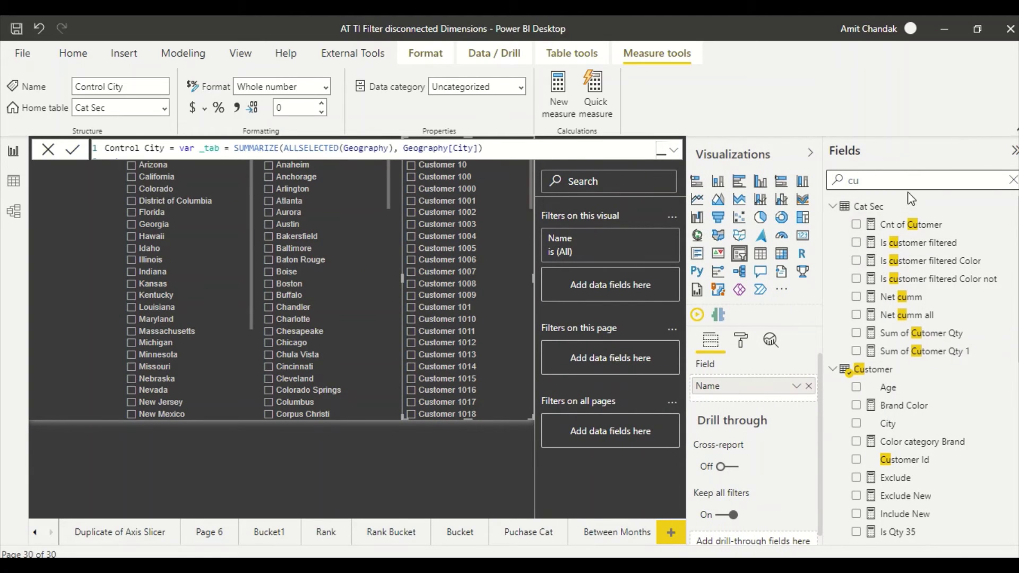
{"action": "left_click", "coordinate": [884, 182]}
{"action": "type", "text": "customer"}
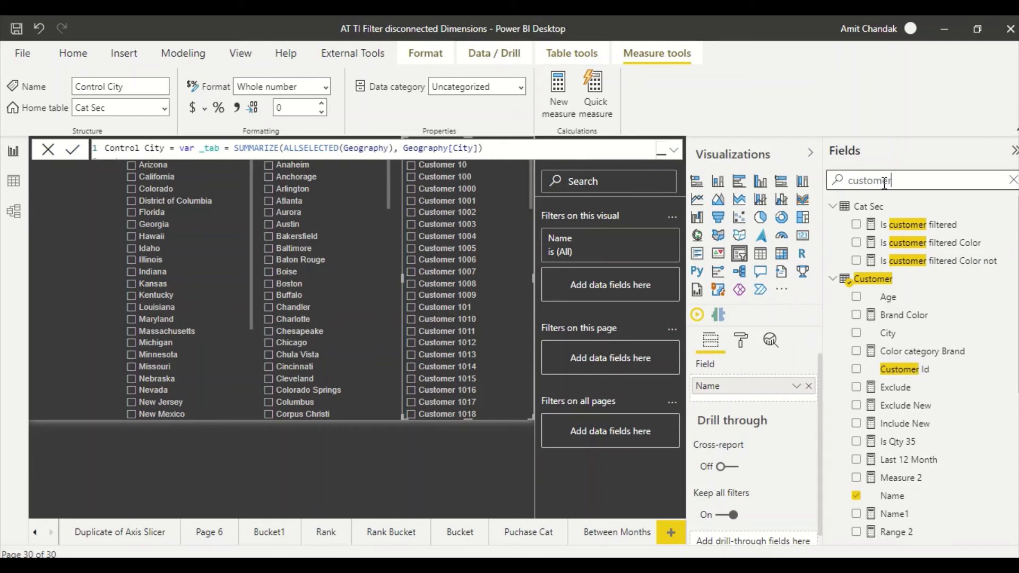
{"action": "key", "text": "BackSpace"}
{"action": "key", "text": "BackSpace"}
{"action": "key", "text": "BackSpace"}
{"action": "key", "text": "BackSpace"}
{"action": "key", "text": "BackSpace"}
{"action": "key", "text": "BackSpace"}
{"action": "key", "text": "BackSpace"}
{"action": "key", "text": "BackSpace"}
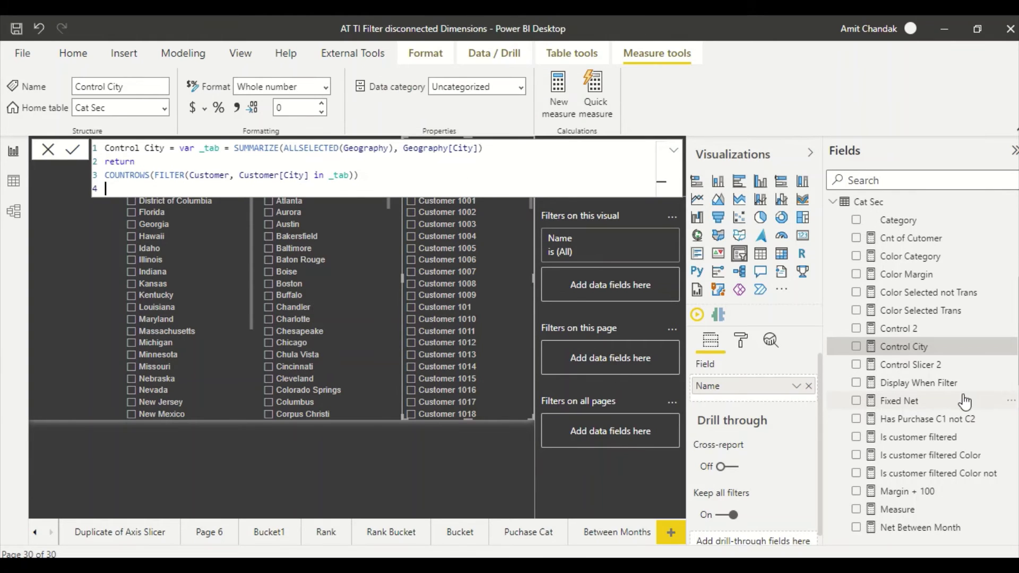
Add Control City as a Name slicer filter set to 'is not blank' and apply it.
{"action": "left_click_drag", "start_coordinate": [921, 353], "coordinate": [621, 284]}
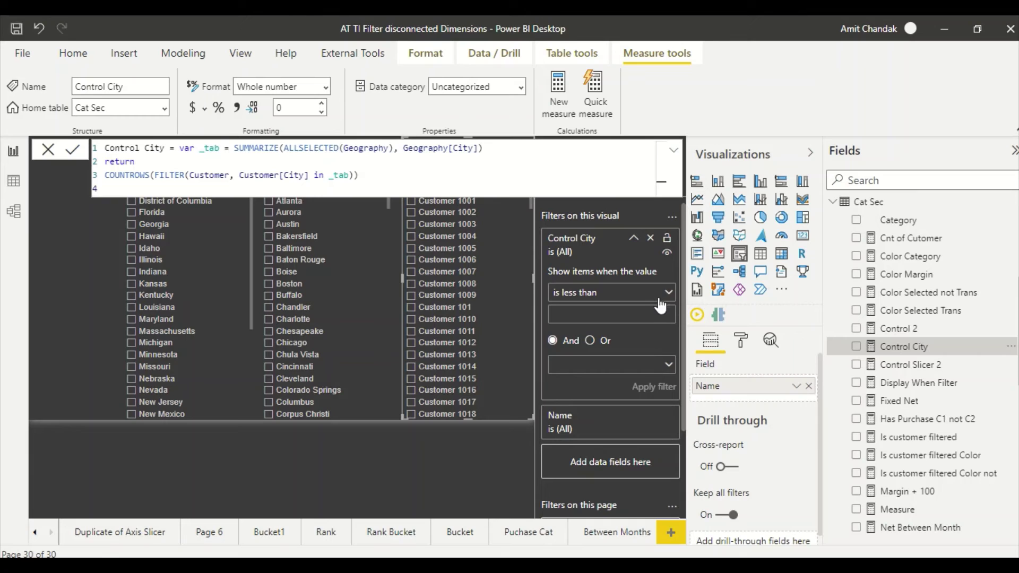
{"action": "left_click", "coordinate": [663, 295]}
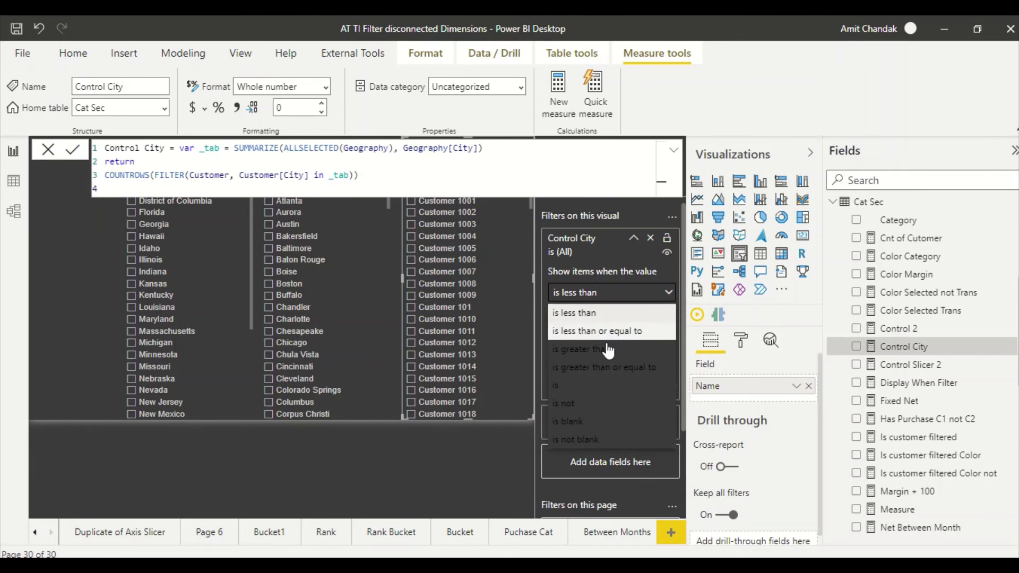
{"action": "left_click", "coordinate": [586, 439]}
{"action": "left_click", "coordinate": [650, 365]}
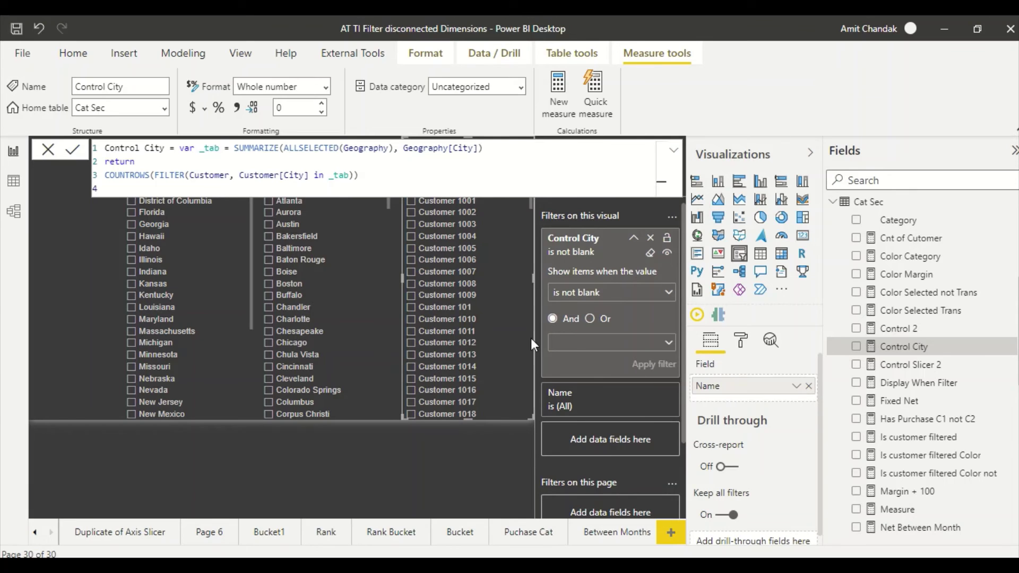
{"action": "left_click", "coordinate": [675, 151]}
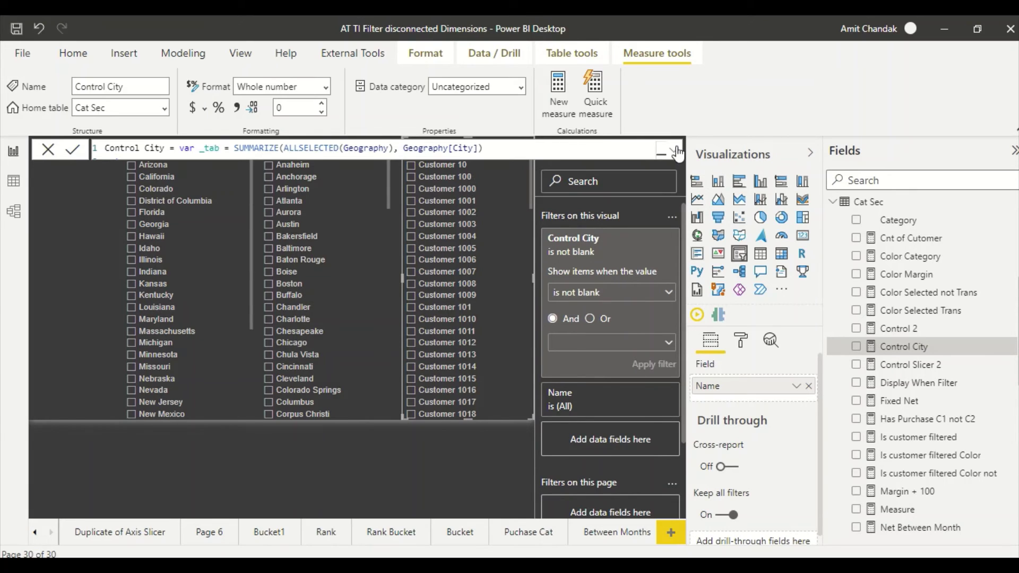
{"action": "left_click", "coordinate": [132, 239]}
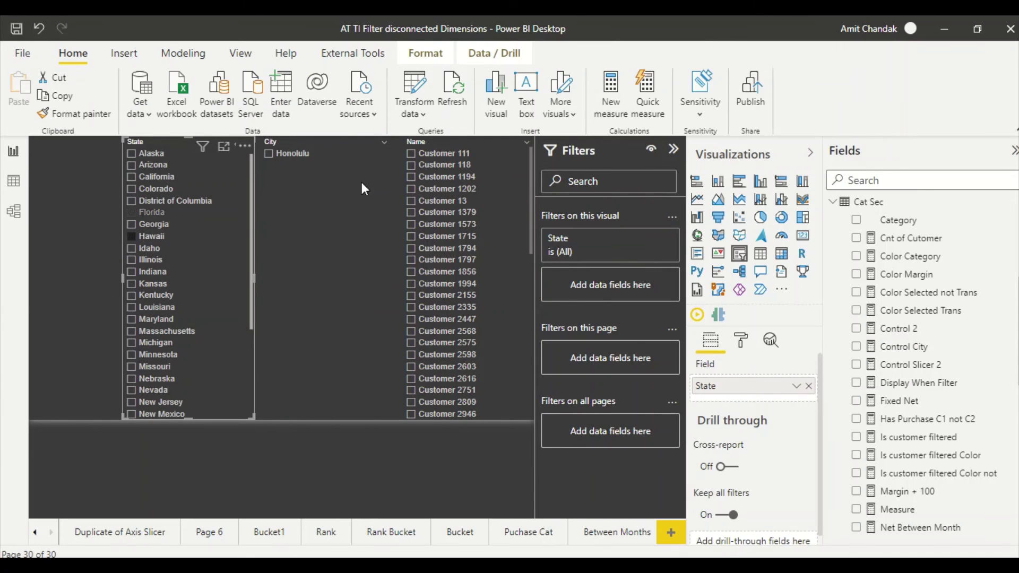
{"action": "scroll", "coordinate": [493, 234], "scroll_direction": "down", "scroll_amount": 3}
{"action": "scroll", "coordinate": [503, 241], "scroll_direction": "up", "scroll_amount": 3}
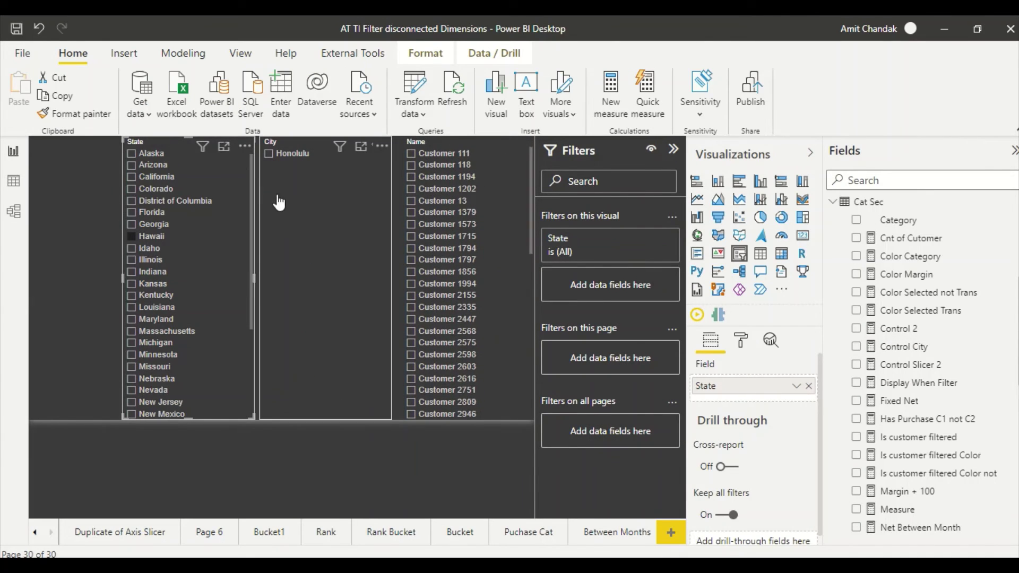
{"action": "left_click", "coordinate": [145, 250]}
{"action": "left_click", "coordinate": [146, 260]}
{"action": "left_click", "coordinate": [146, 261]}
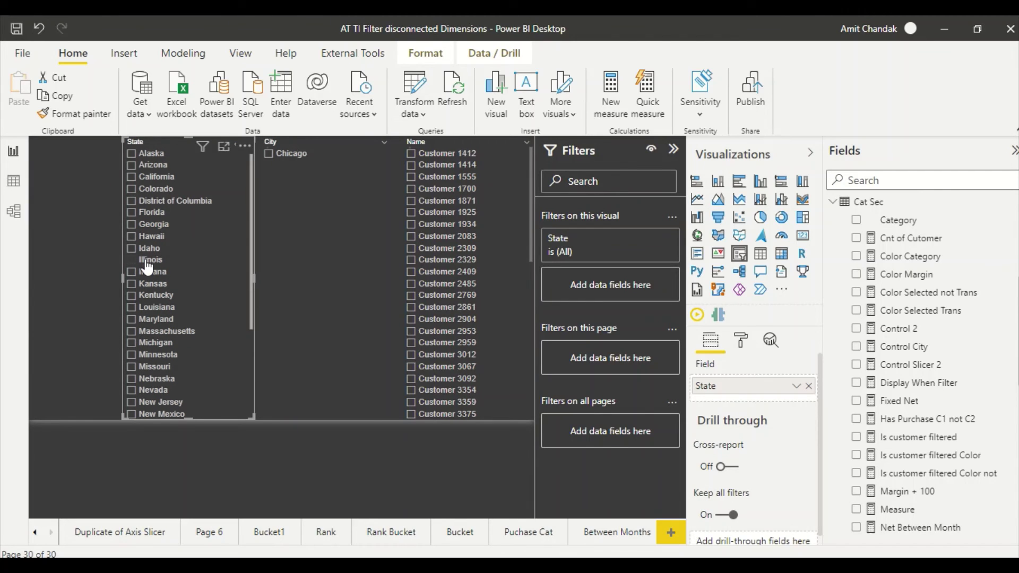
{"action": "scroll", "coordinate": [295, 265], "scroll_direction": "down", "scroll_amount": 8}
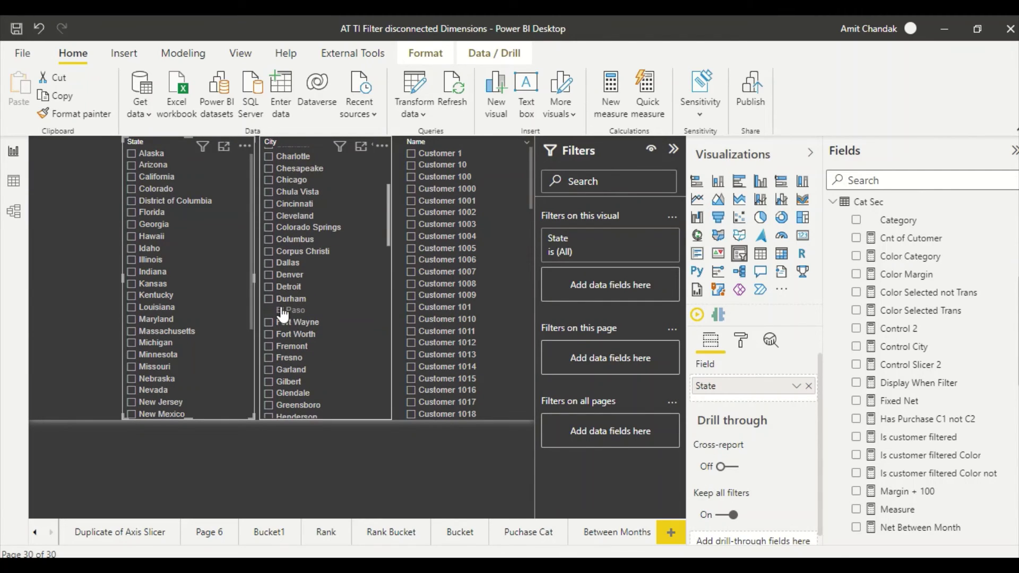
{"action": "left_click", "coordinate": [285, 314]}
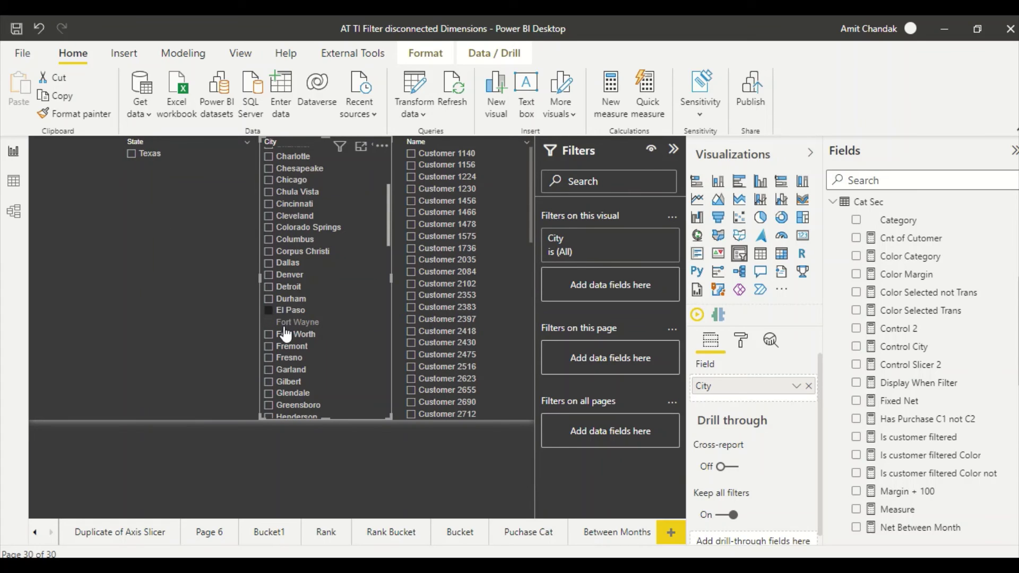
{"action": "left_click", "coordinate": [291, 322]}
{"action": "left_click", "coordinate": [296, 332]}
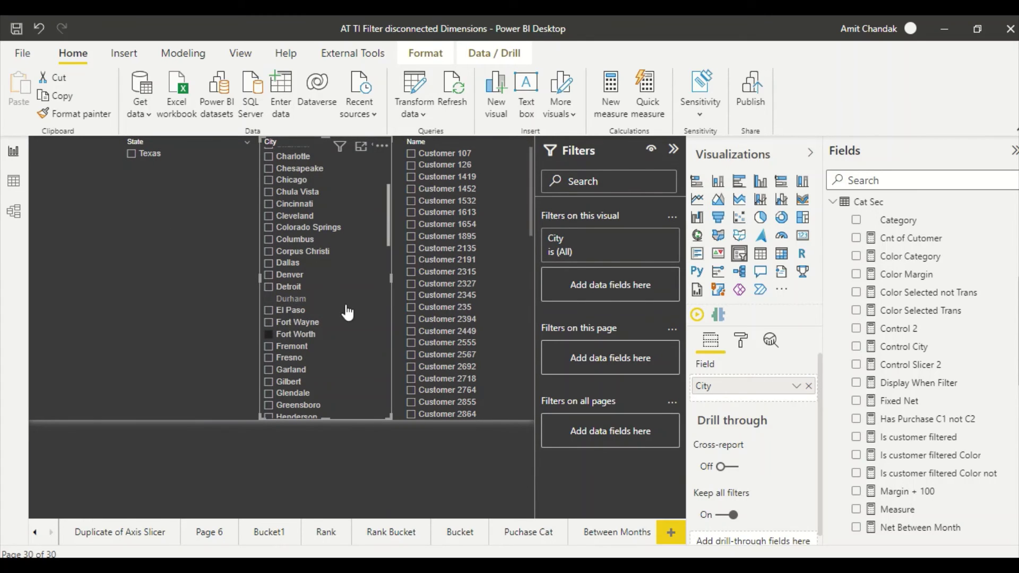
{"action": "left_click", "coordinate": [289, 335]}
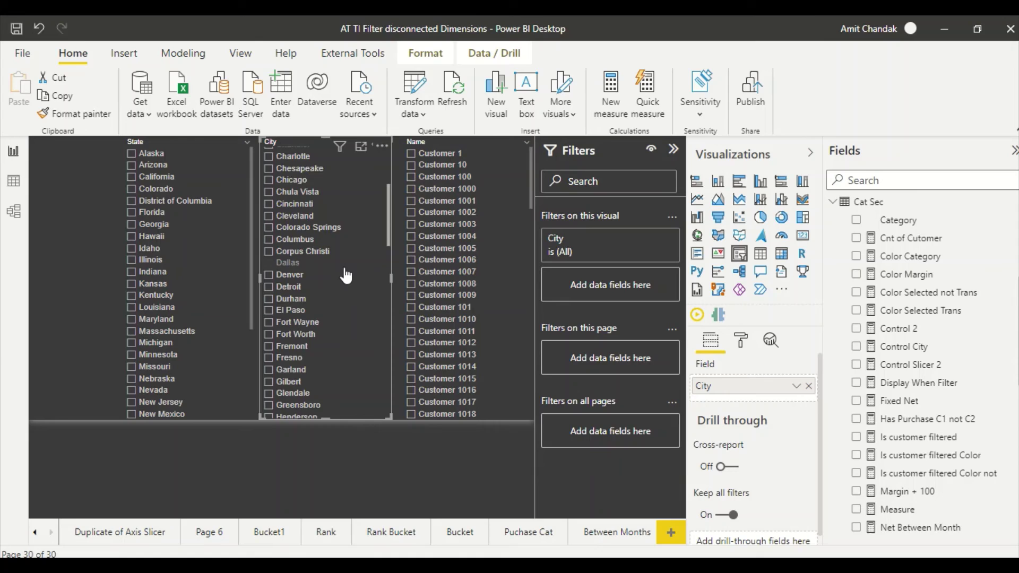
{"action": "scroll", "coordinate": [346, 276], "scroll_direction": "up", "scroll_amount": 3}
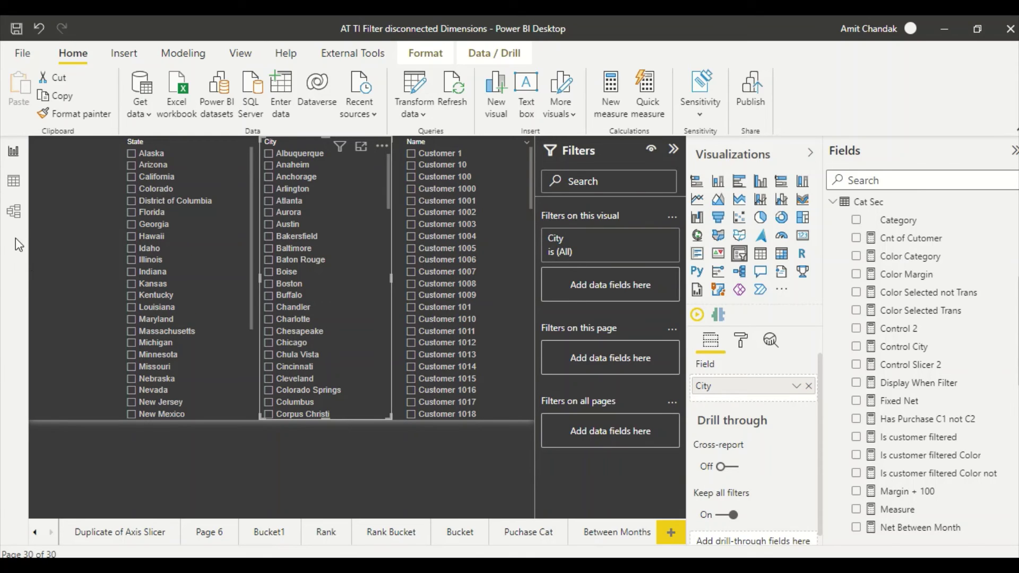
In Model view, add a new empty Layout 3 diagram.
{"action": "left_click", "coordinate": [13, 211]}
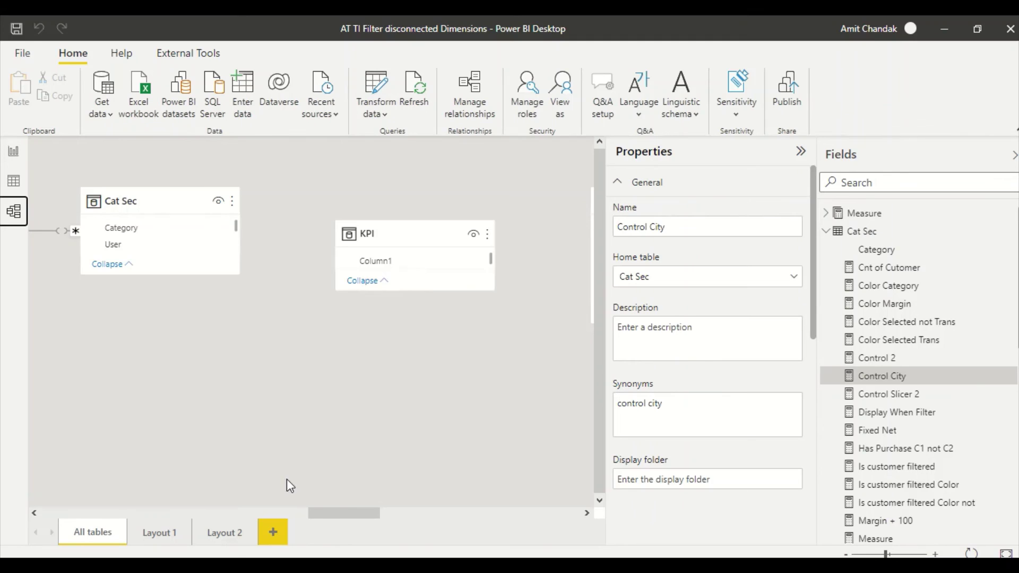
{"action": "left_click_drag", "start_coordinate": [341, 515], "coordinate": [125, 507]}
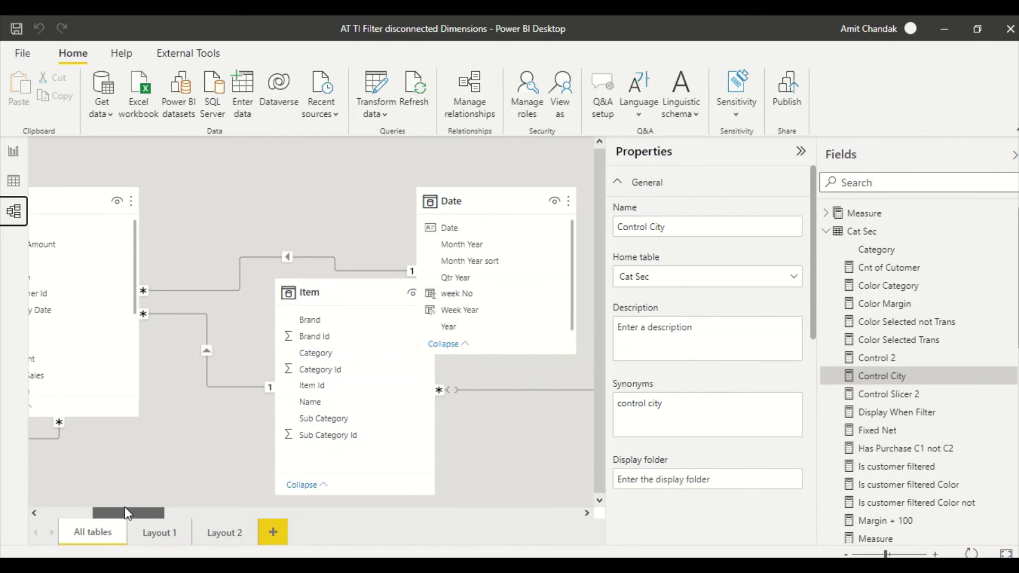
{"action": "left_click", "coordinate": [274, 530]}
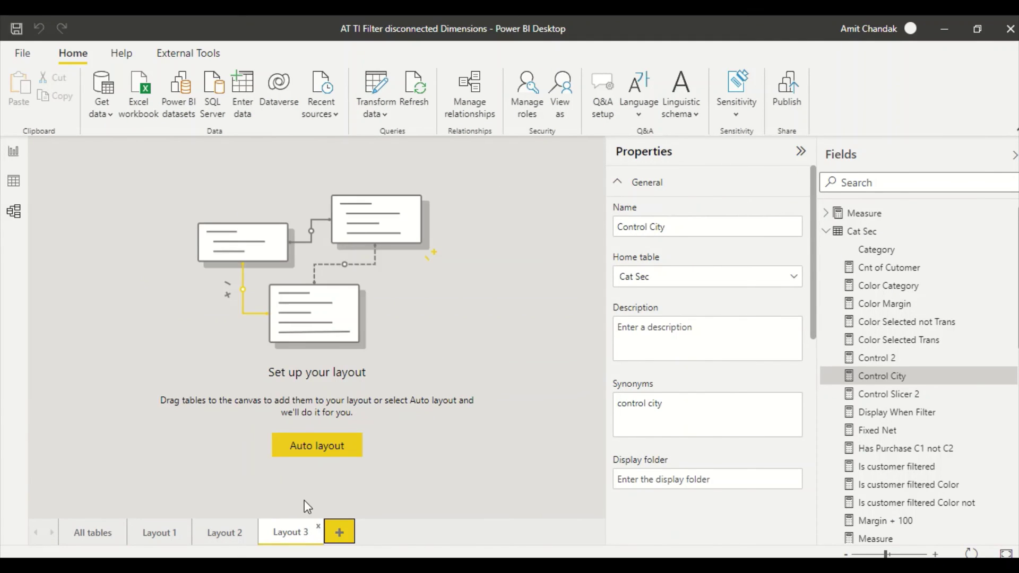
Place the Customer, Geography and Sales tables on the Layout 3 diagram.
{"action": "left_click", "coordinate": [826, 231]}
{"action": "left_click_drag", "start_coordinate": [871, 255], "coordinate": [159, 249]}
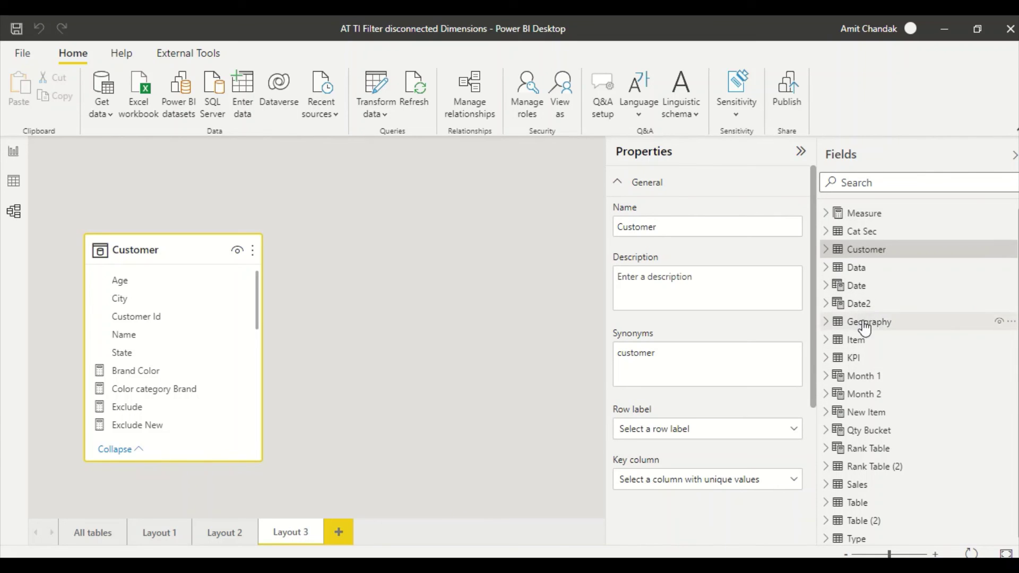
{"action": "left_click_drag", "start_coordinate": [874, 322], "coordinate": [418, 285]}
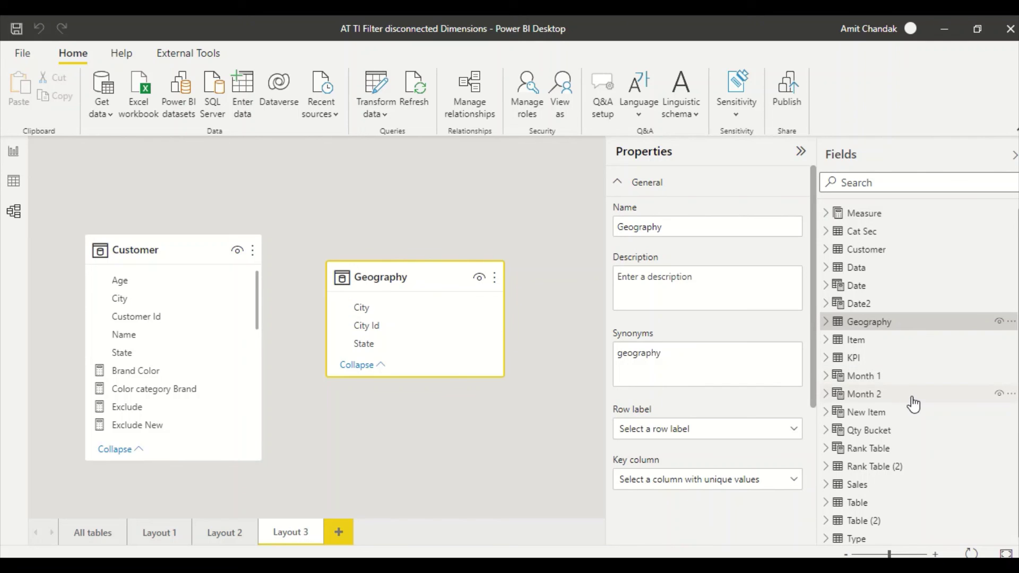
{"action": "scroll", "coordinate": [913, 405], "scroll_direction": "down", "scroll_amount": 1}
{"action": "left_click_drag", "start_coordinate": [865, 481], "coordinate": [409, 445]}
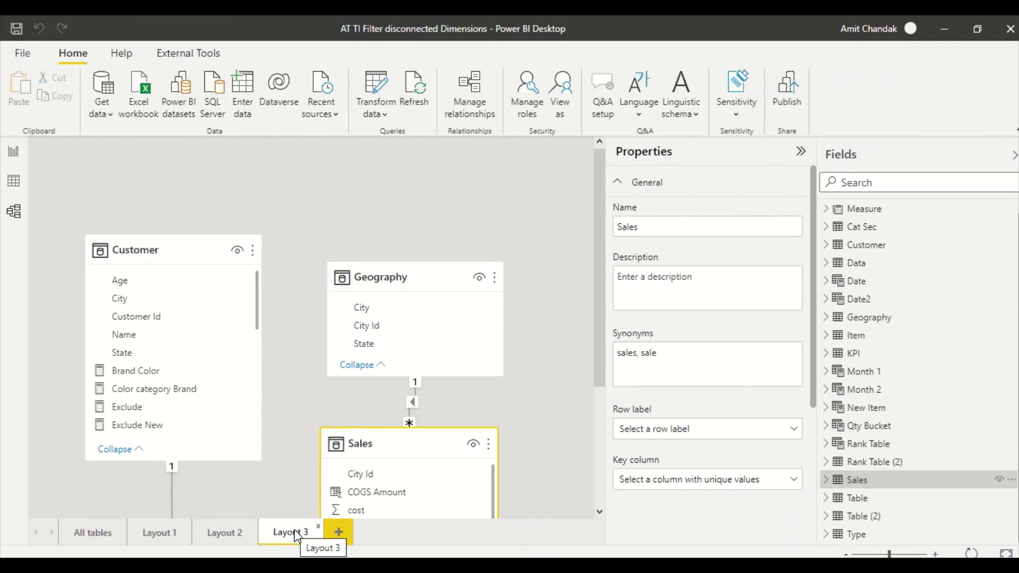
Switch back to Report view showing the State, City and Name slicers.
{"action": "left_click", "coordinate": [9, 157]}
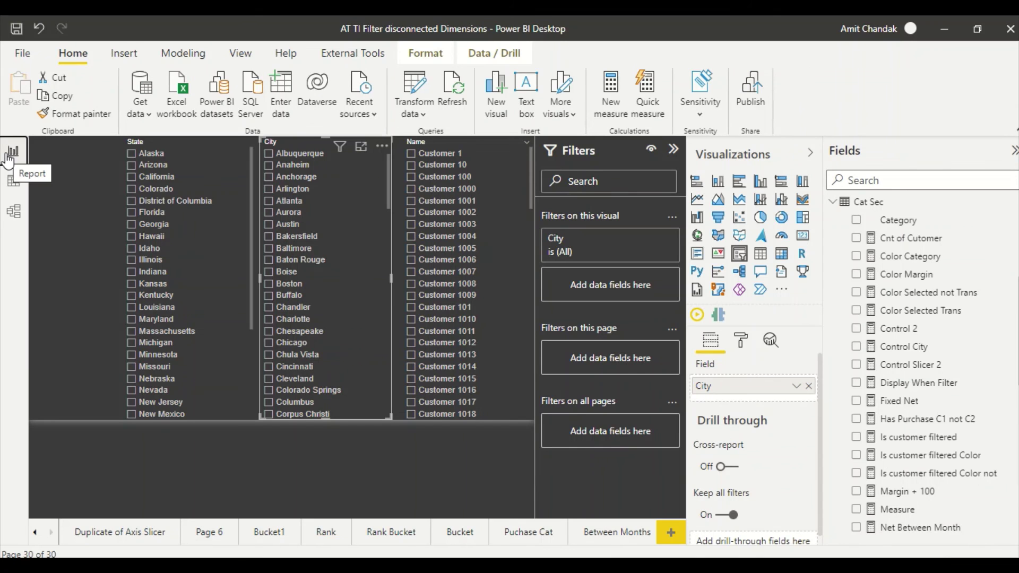